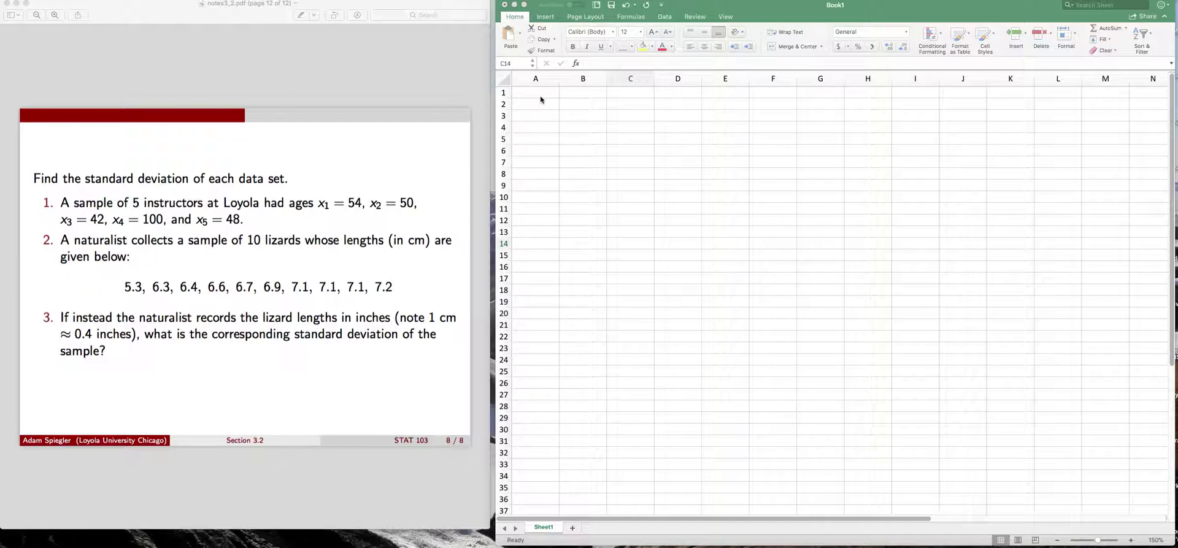
left_click(577, 107)
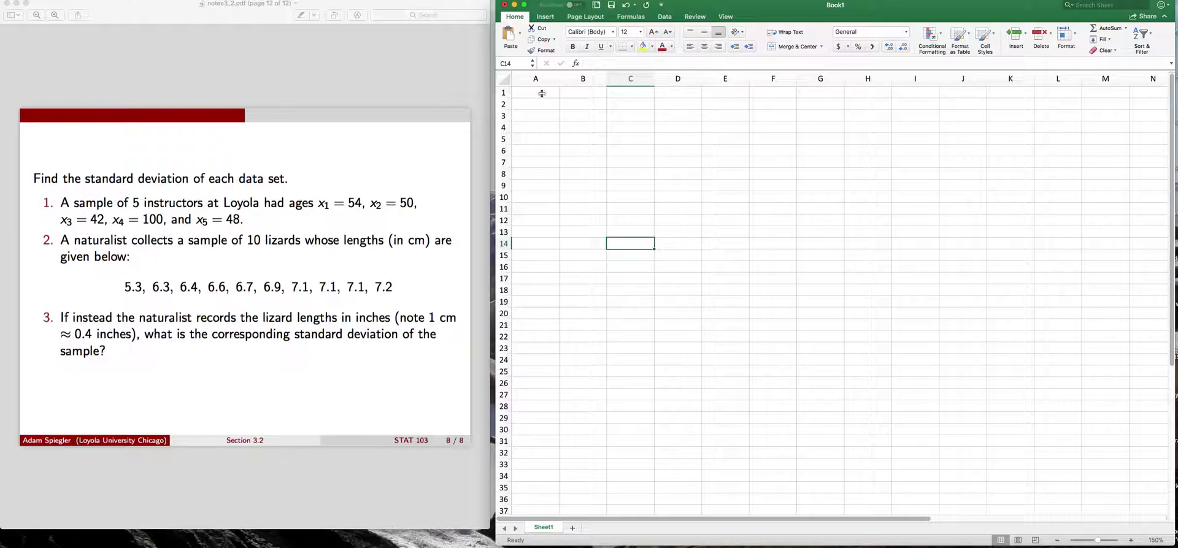
left_click(660, 130)
left_click(618, 147)
left_click(609, 161)
left_click(579, 186)
left_click(671, 184)
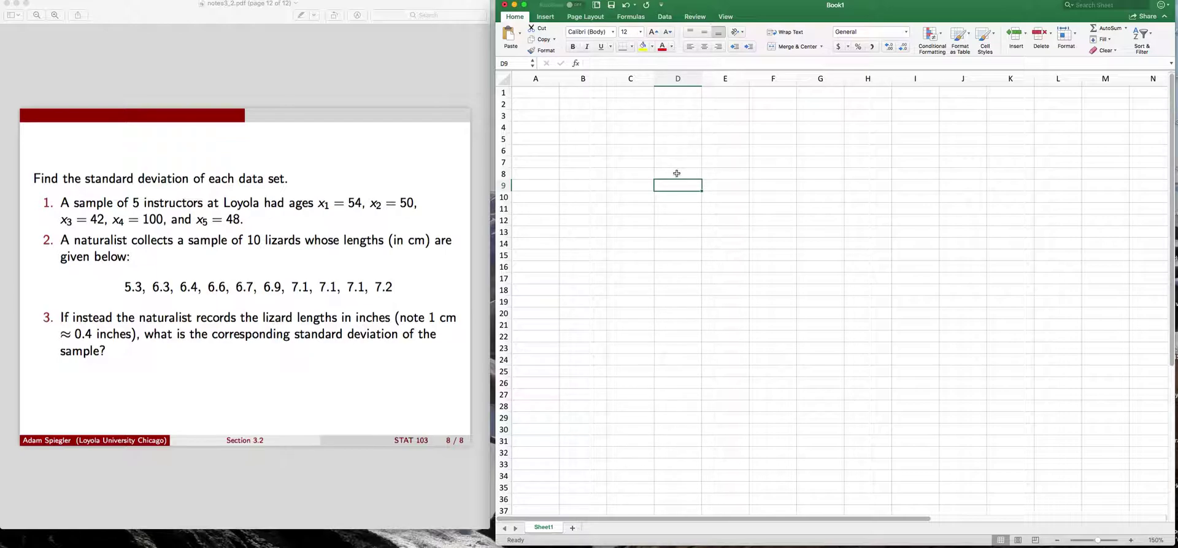
left_click(680, 150)
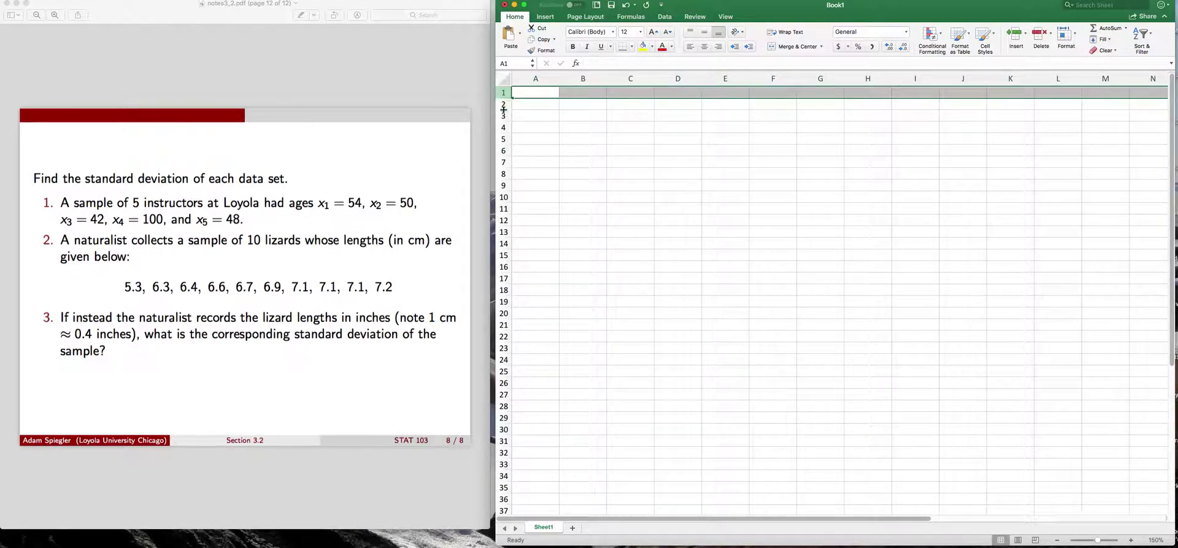
left_click(529, 113)
left_click(665, 116)
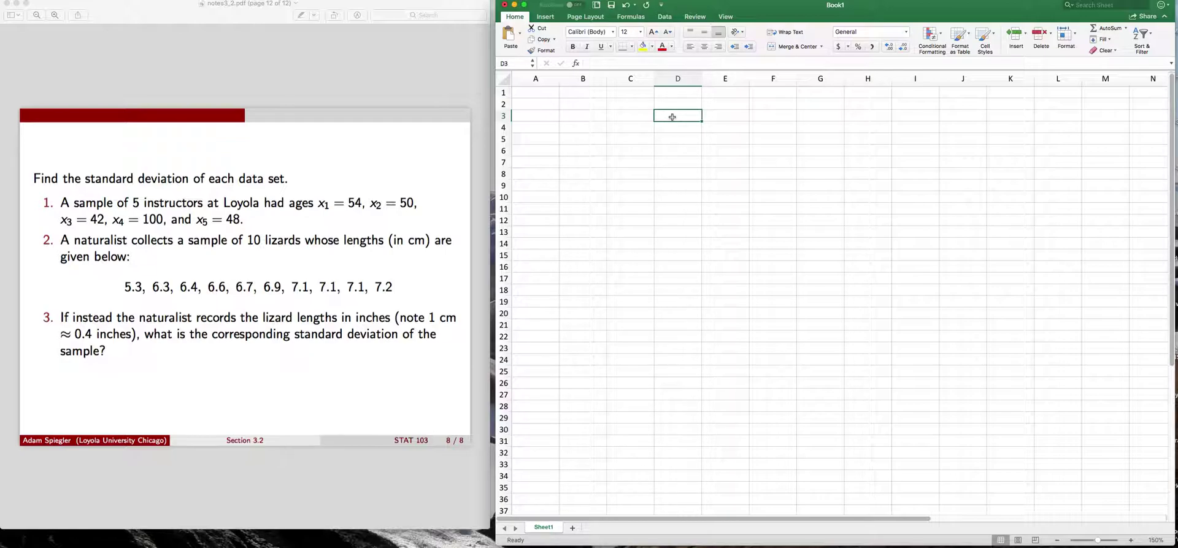
left_click(626, 103)
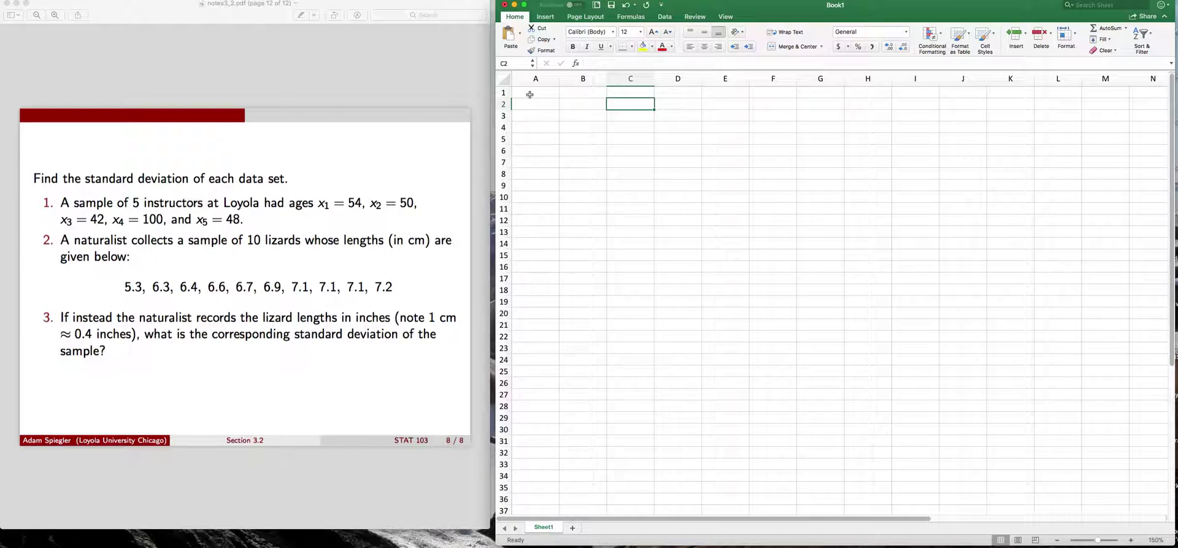
left_click(572, 103)
Enter the column heading "Lengths in cm" in cell A1.
left_click(616, 151)
key("Right")
key("Left")
key("Left")
key("Up")
key("Left")
key("Up")
key("Up")
key("Up")
key("Up")
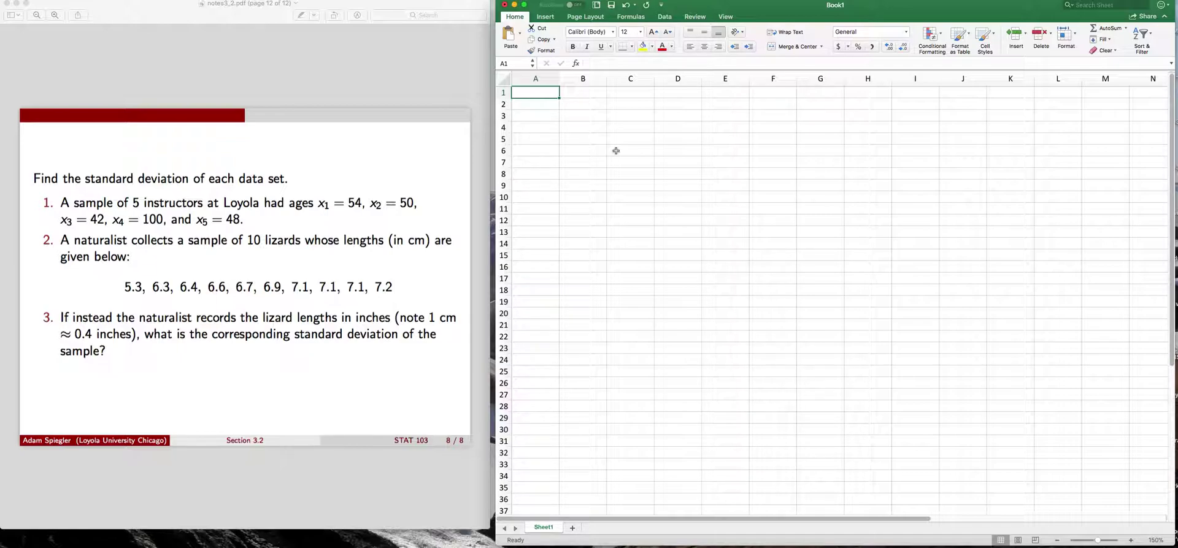
type("Lengths")
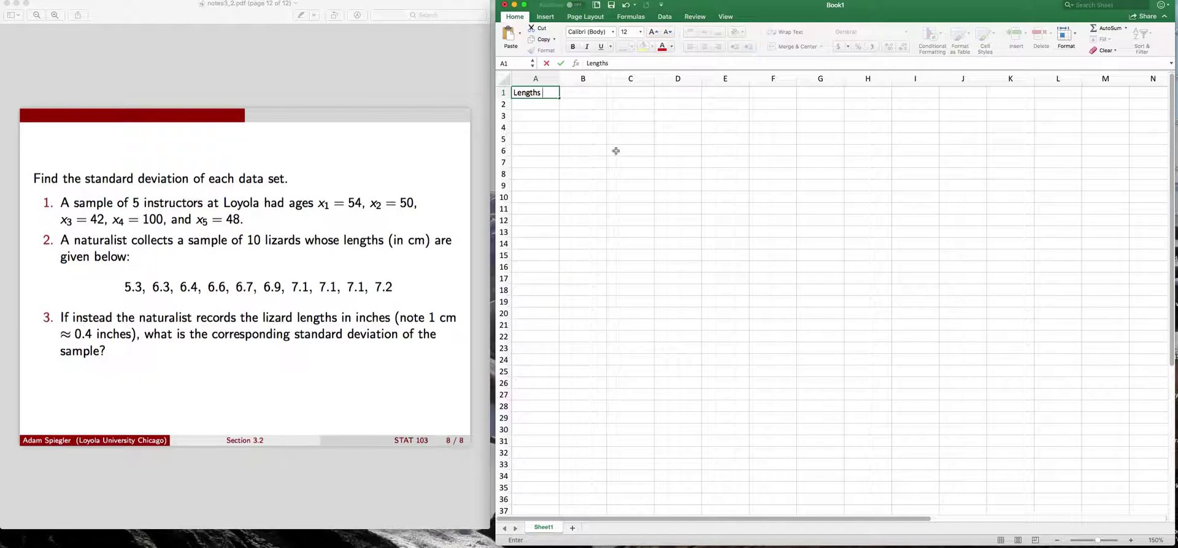
type(" in cm")
key("Return")
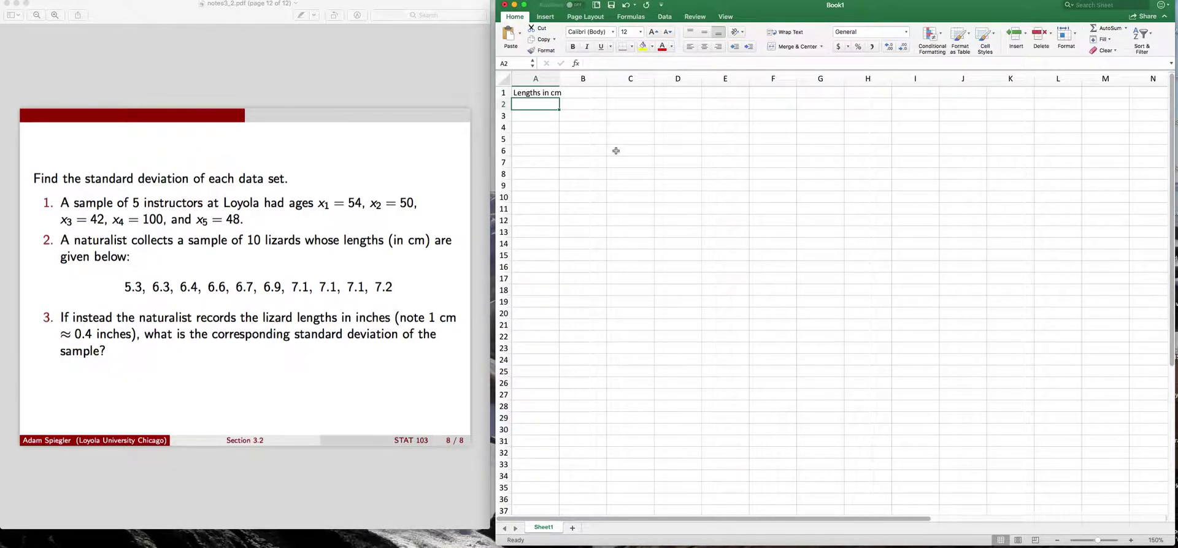
left_click(543, 93)
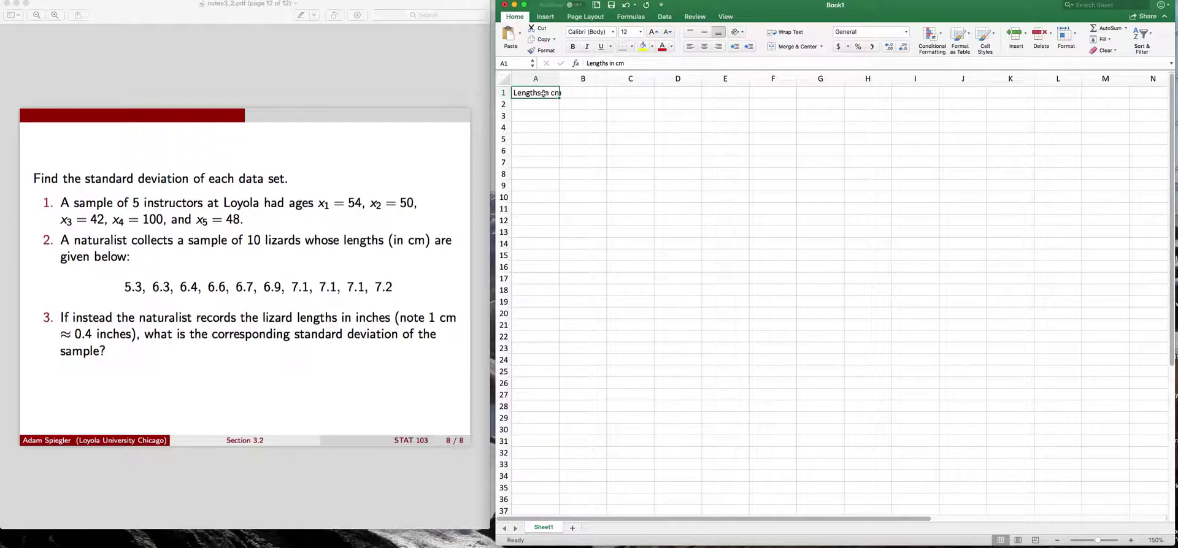
key("Return")
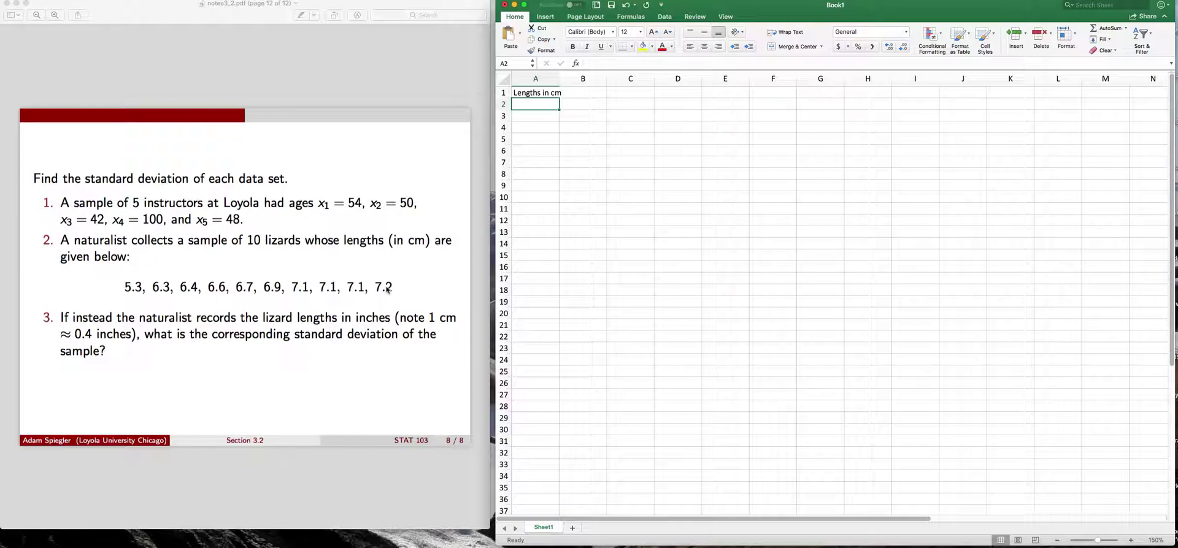
Enter the first five lizard lengths, 5.3, 6.3, 6.4, 6.6 and 6.7, in cells A2 to A6.
type("5.3")
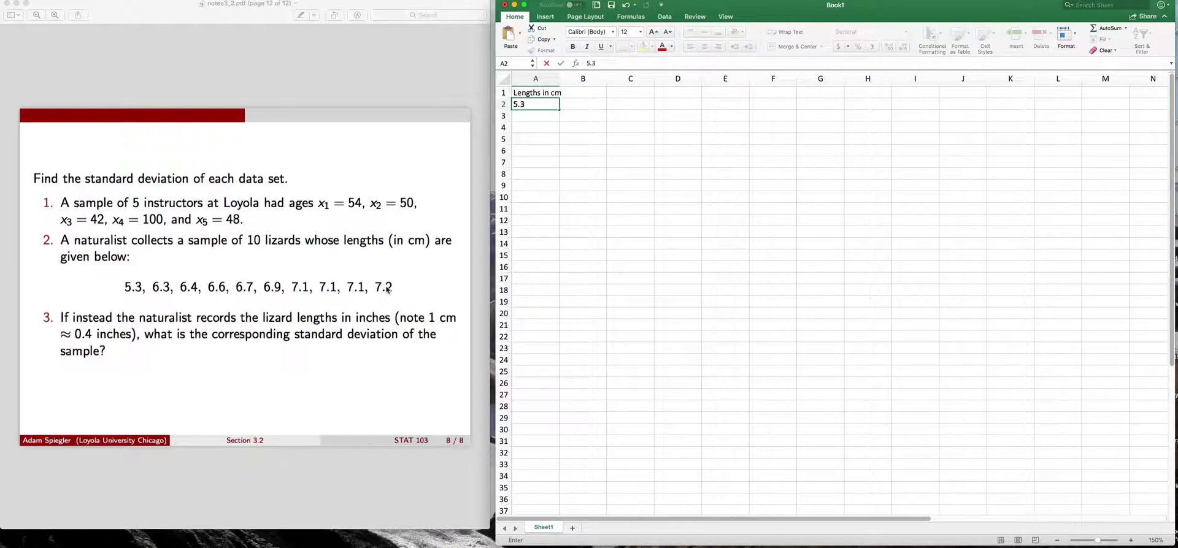
key("Return")
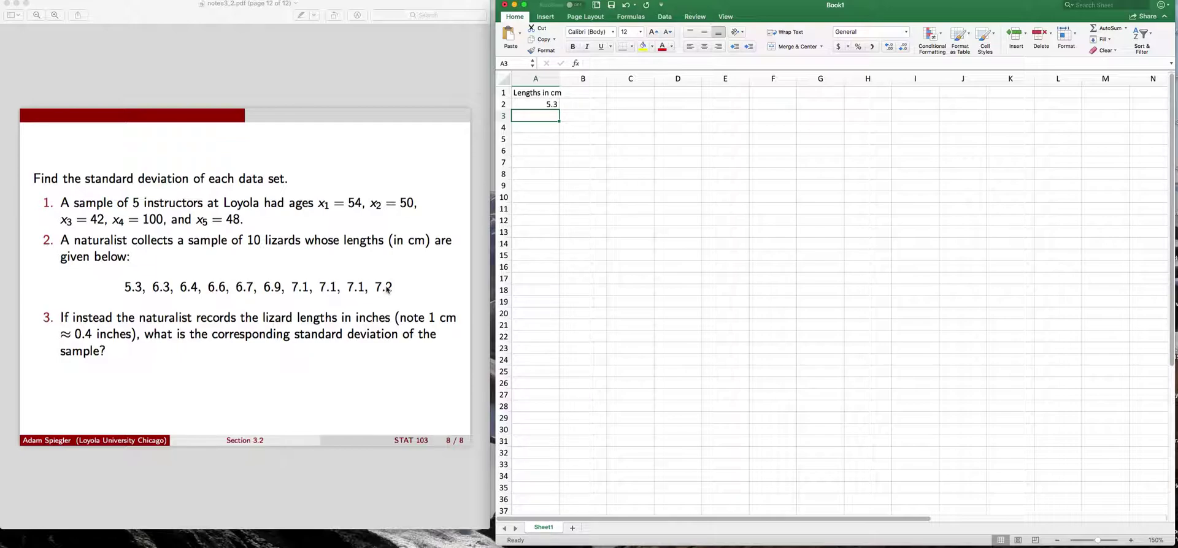
type("6.3")
key("Return")
type("6.4")
key("Return")
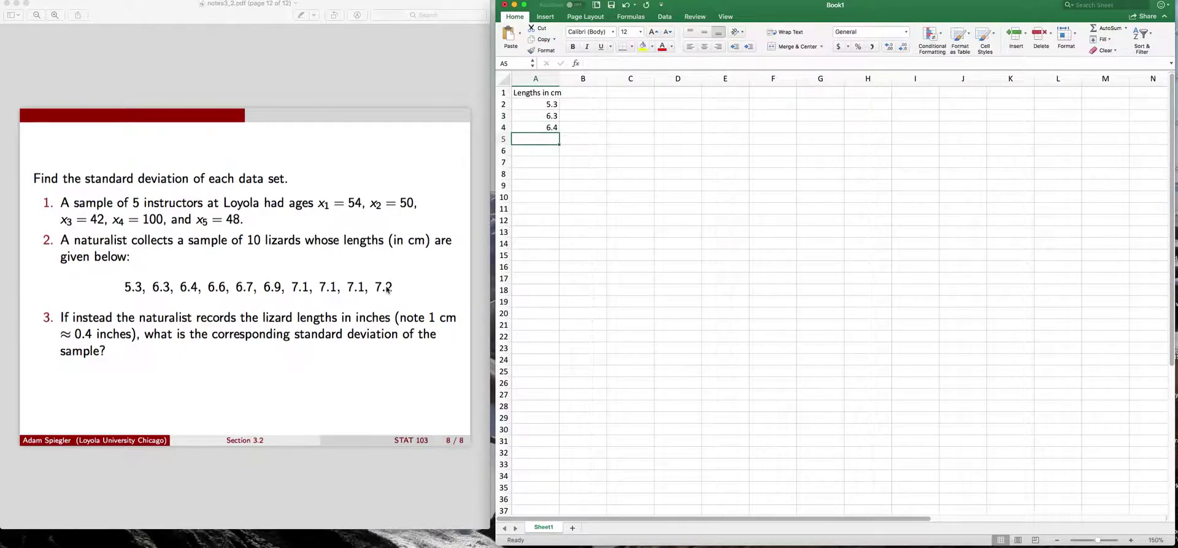
type("6.6")
key("Return")
type("6.7")
key("Return")
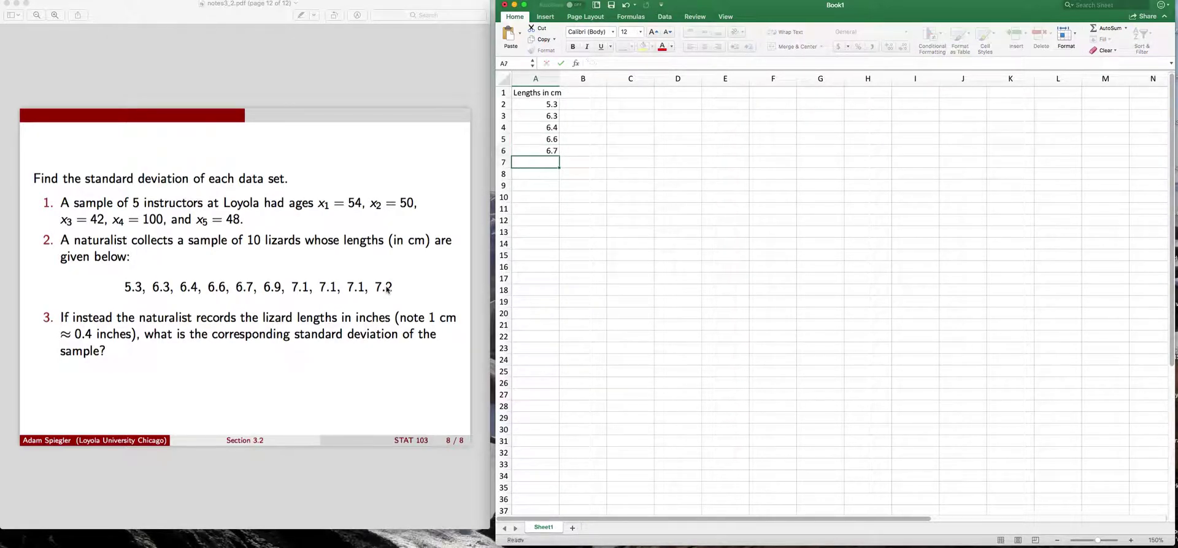
Continue the lengths column with 6.9, 7.1, 7.1 and 7.2 in cells A7 to A10.
type("6.9")
key("Return")
type("7.1")
key("Return")
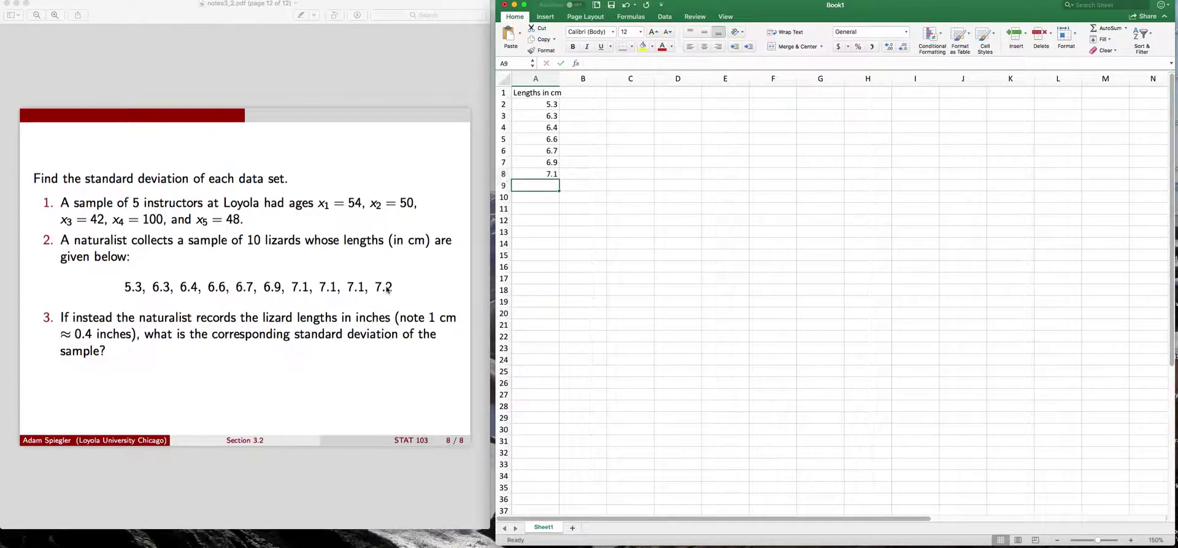
type("7.1")
key("Return")
type("7.2")
key("Return")
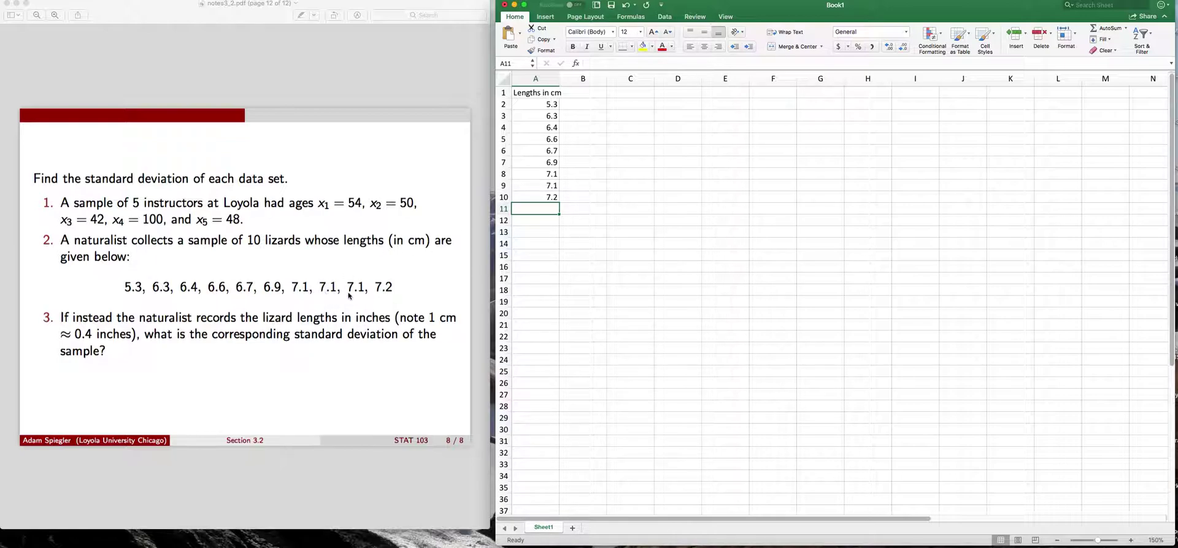
Correct cell A10 to 7.1 and enter 7.2 in cell A11.
left_click(538, 196)
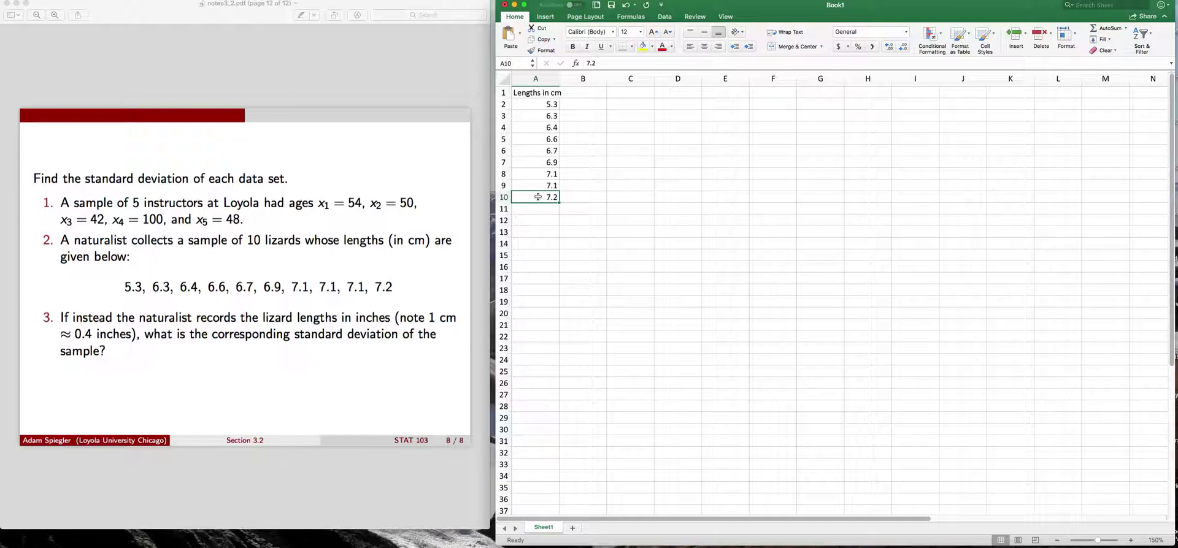
type("7.1")
key("Return")
type("7.")
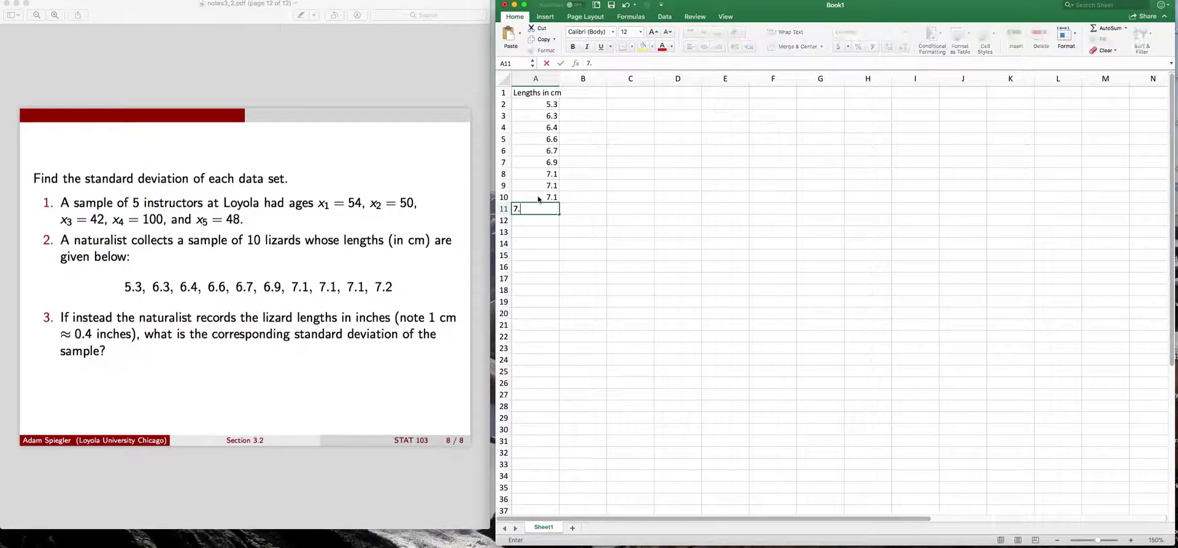
type("2")
key("Return")
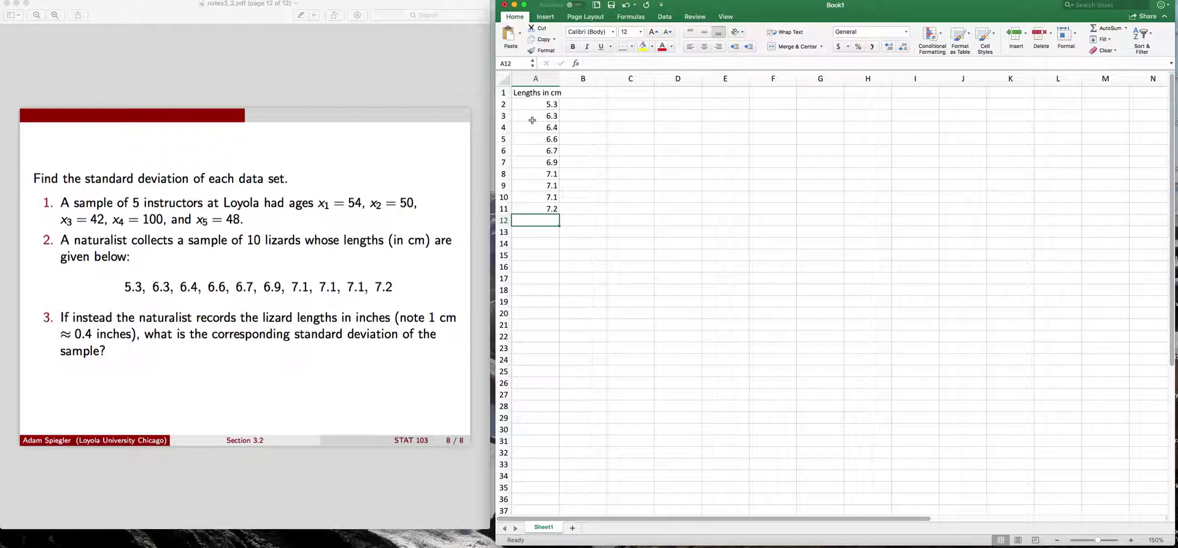
Enter the labels MEAN in cell C2 and MEDIAN in cell C3.
left_click(628, 103)
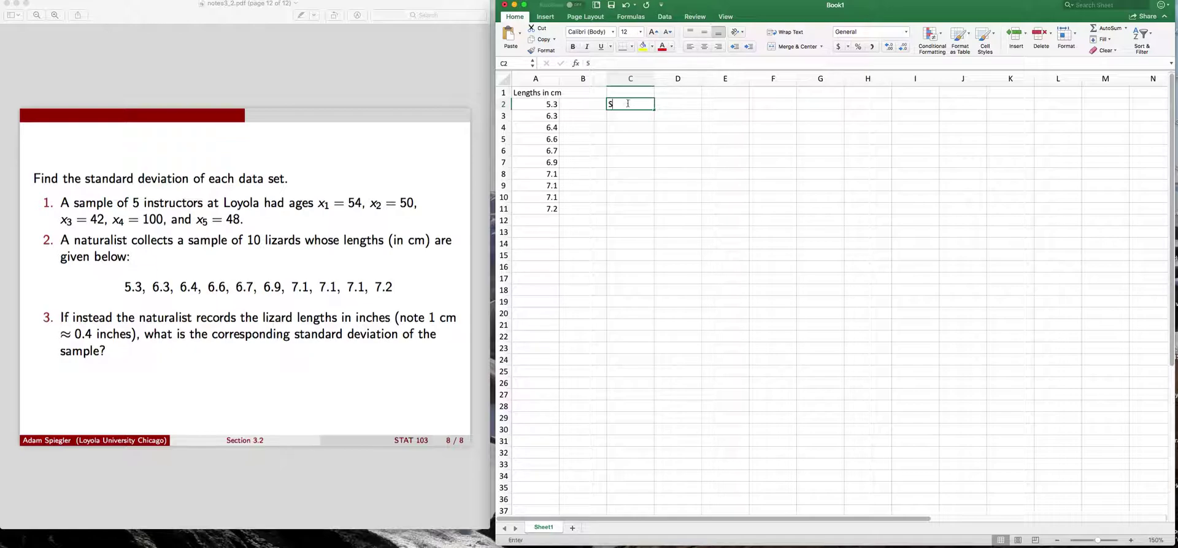
type("S")
key("BackSpace")
type("MEAN")
key("Return")
type("MD")
key("BackSpace")
type("EDIAN")
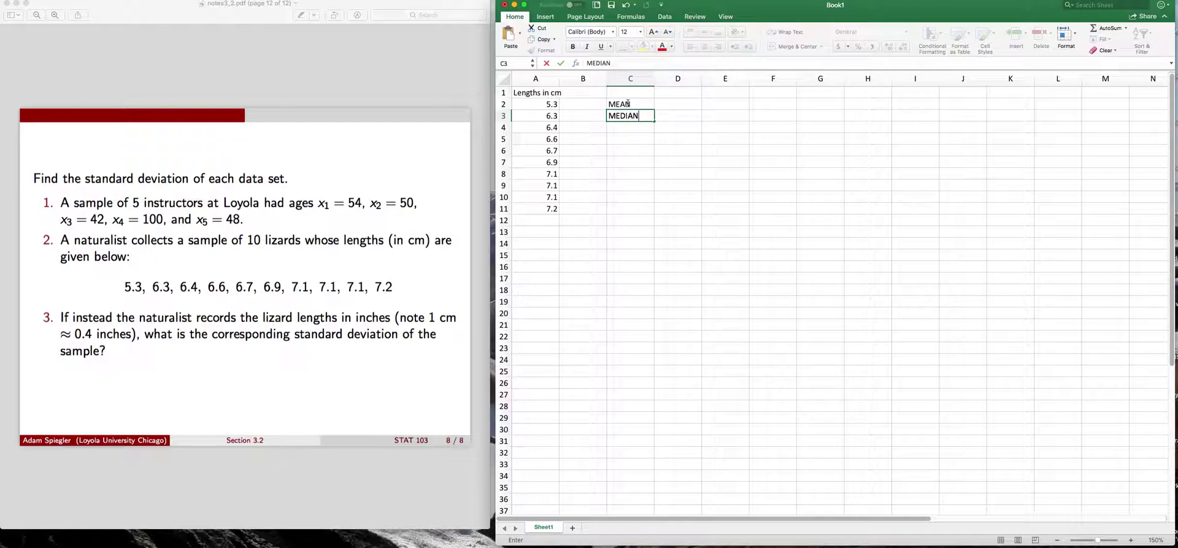
key("Return")
Enter the labels MODE in cell C4 and ST DEV in cell C5.
type("MODE")
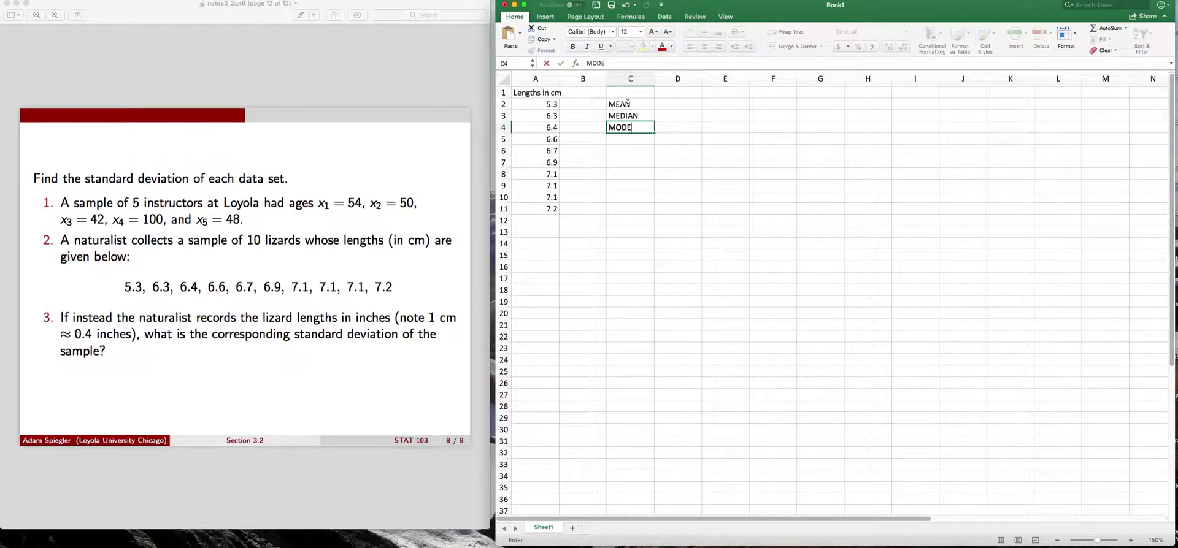
key("Return")
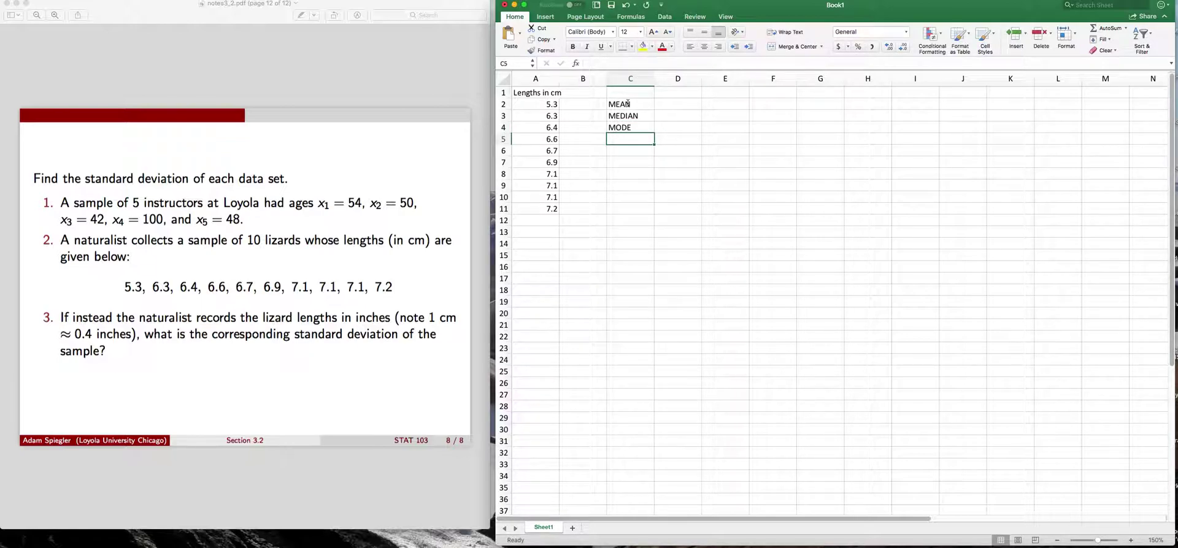
type("STD")
key("BackSpace")
type("DEV")
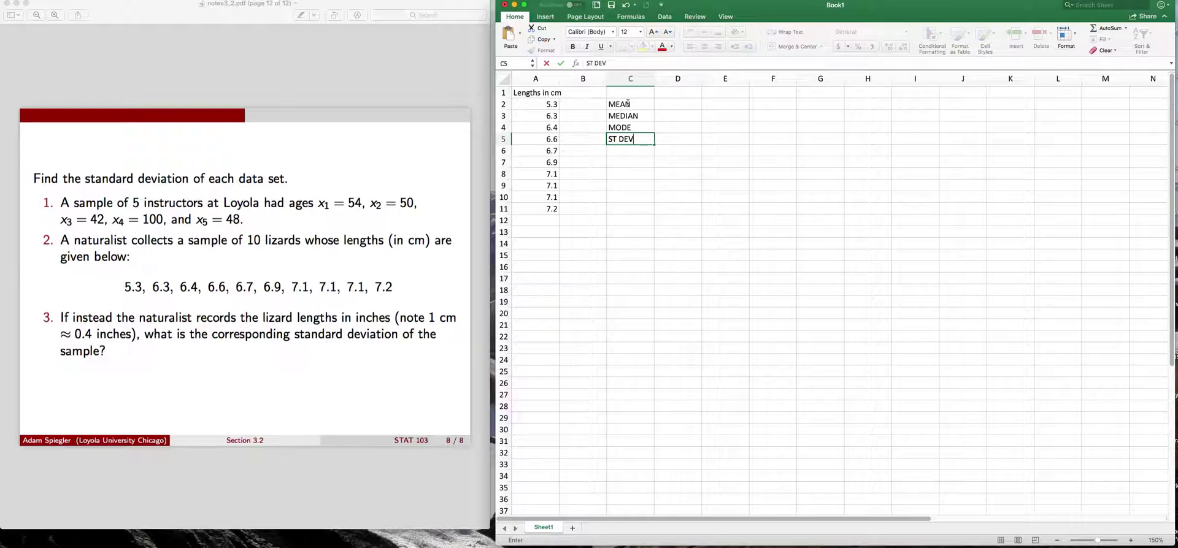
key("Return")
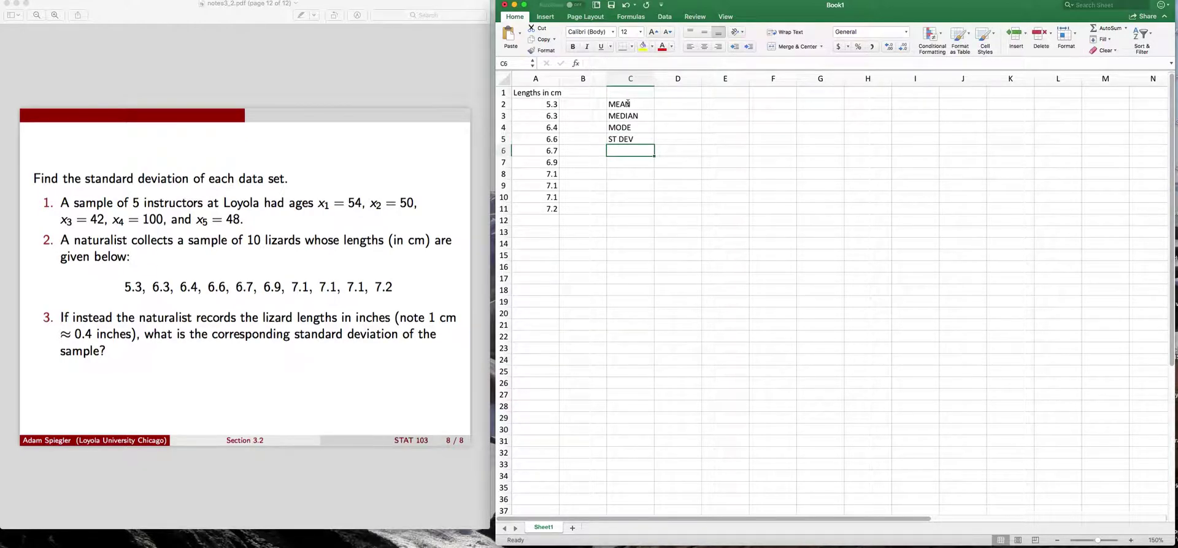
Switch to the notes PDF and go back to the "Using Excel" slide with the statistics formulas.
left_click(672, 105)
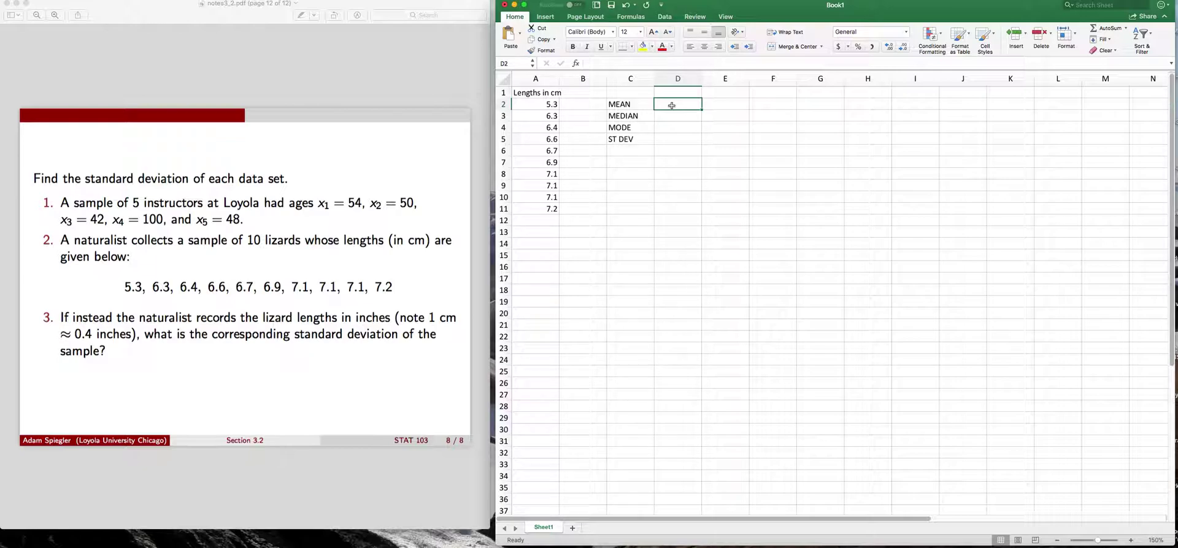
left_click(454, 75)
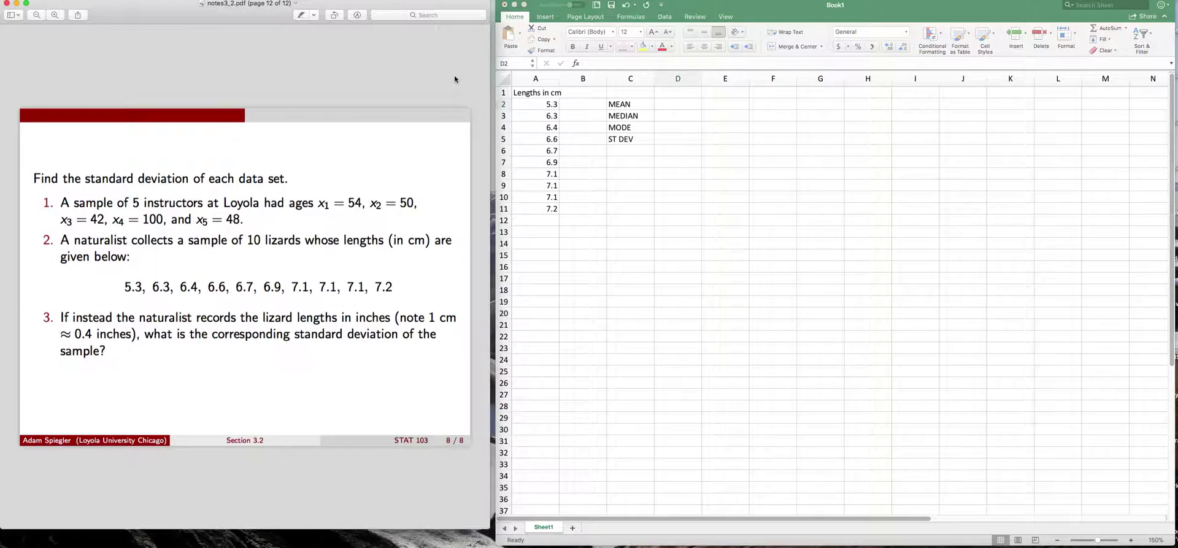
key("Up")
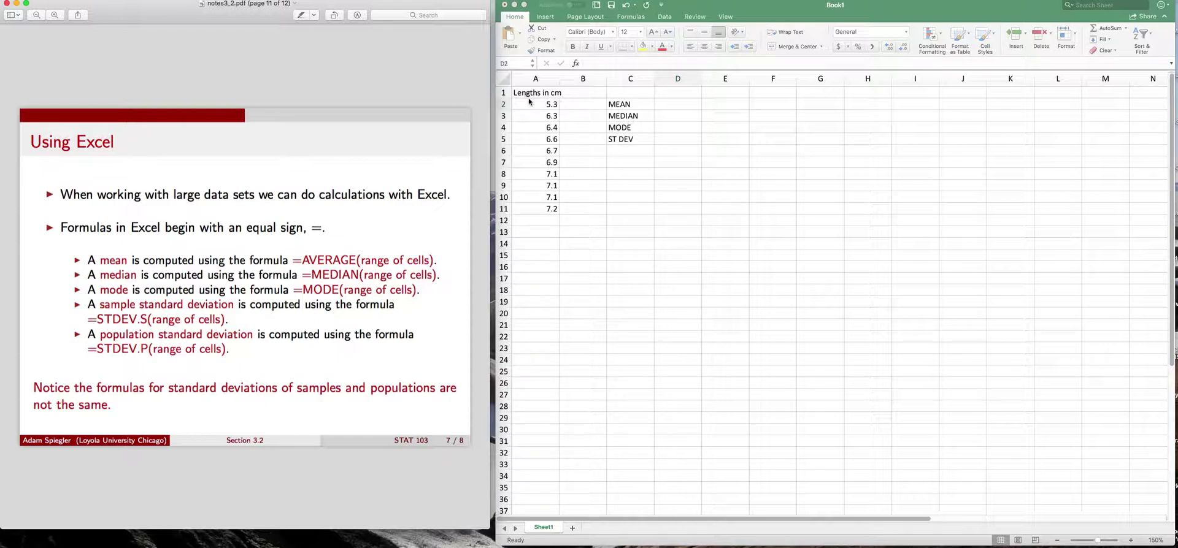
Switch to Excel and compute the mean in cell D2 with the formula =AVERAGE(A2:A11).
left_click(666, 106)
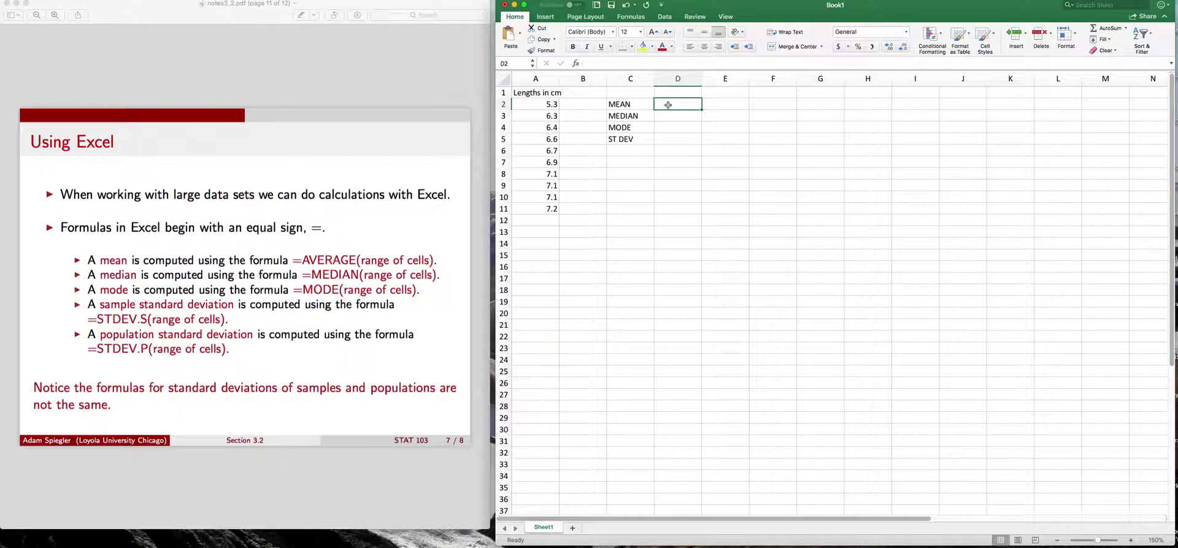
type("=")
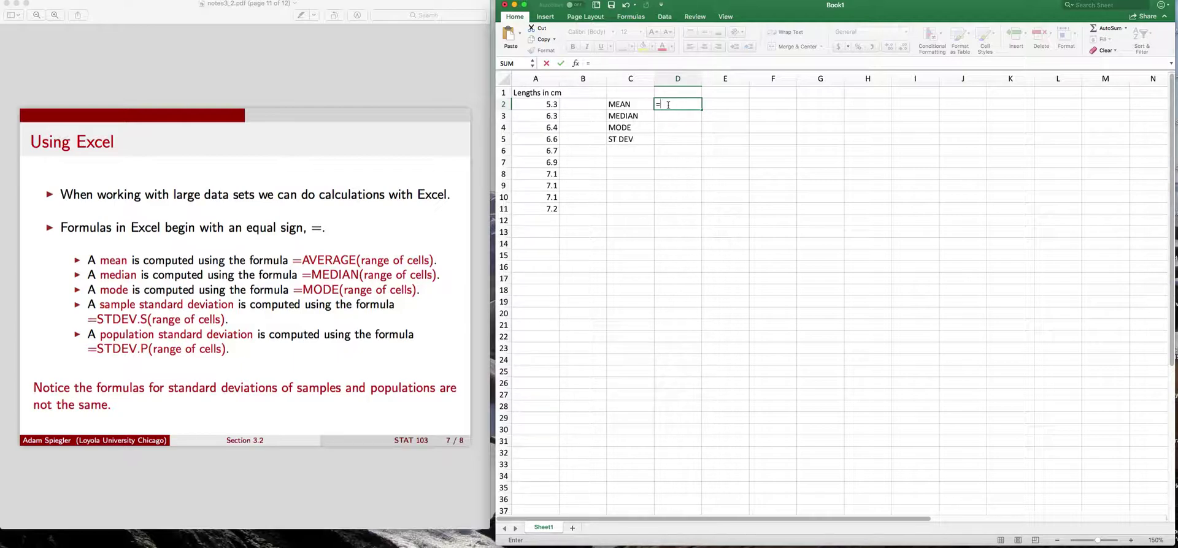
type("AV")
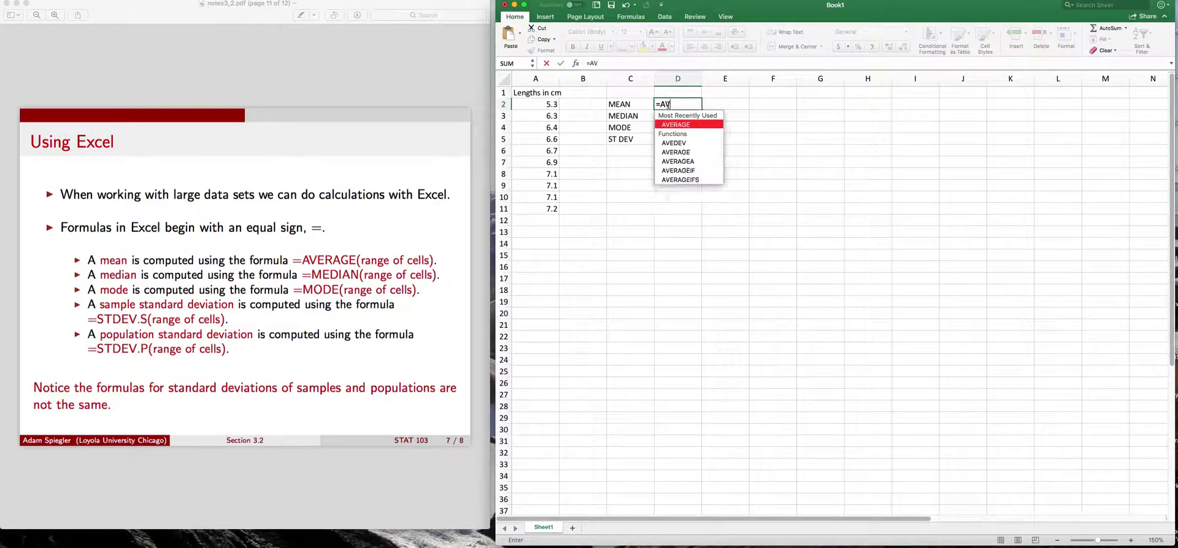
type("ERAGE")
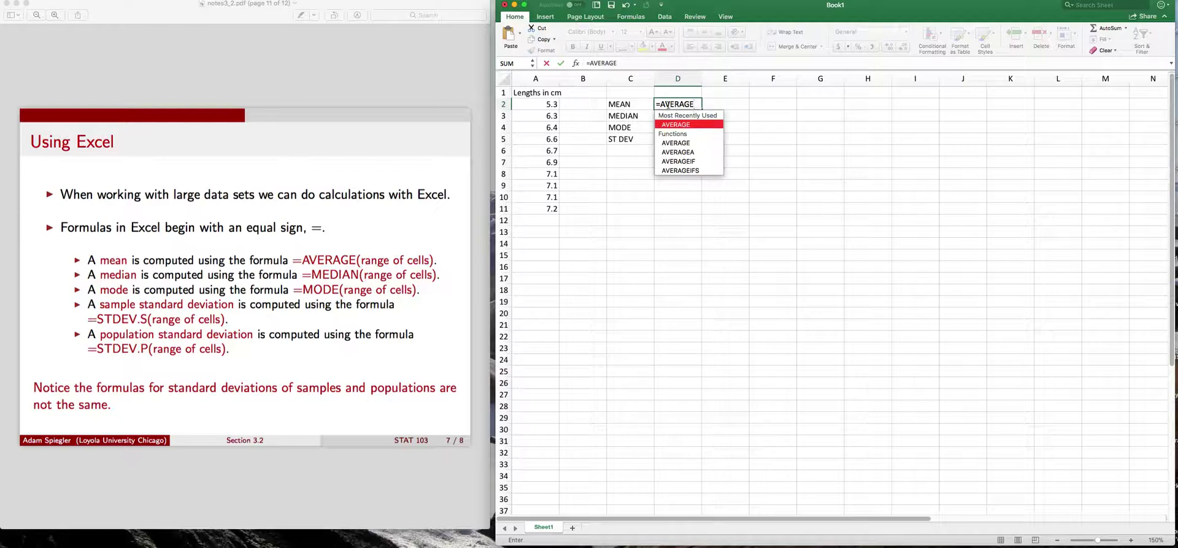
type("(")
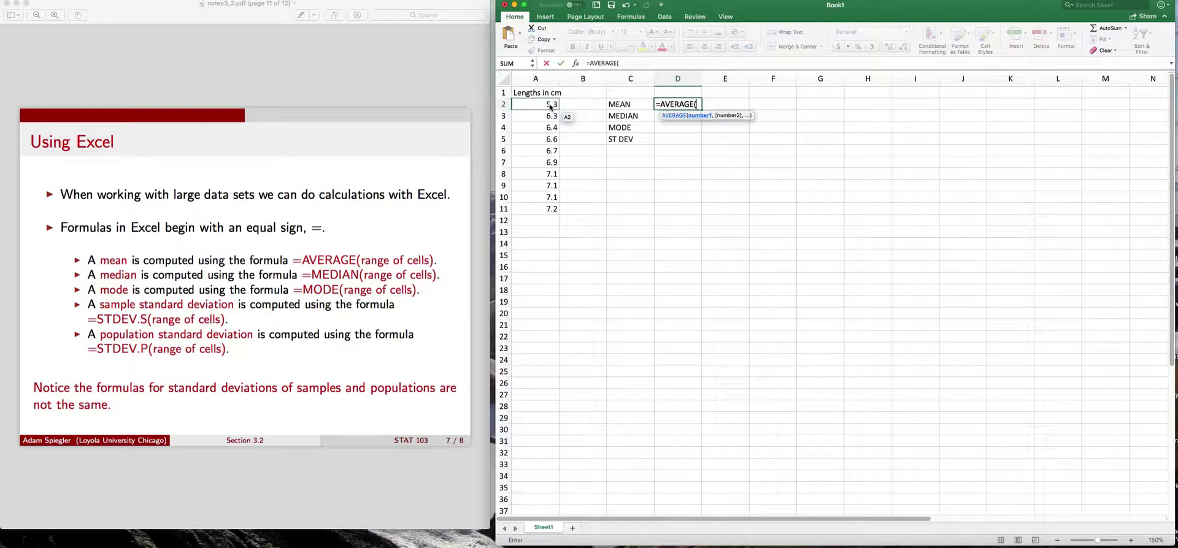
type("A@")
key("BackSpace")
type("2")
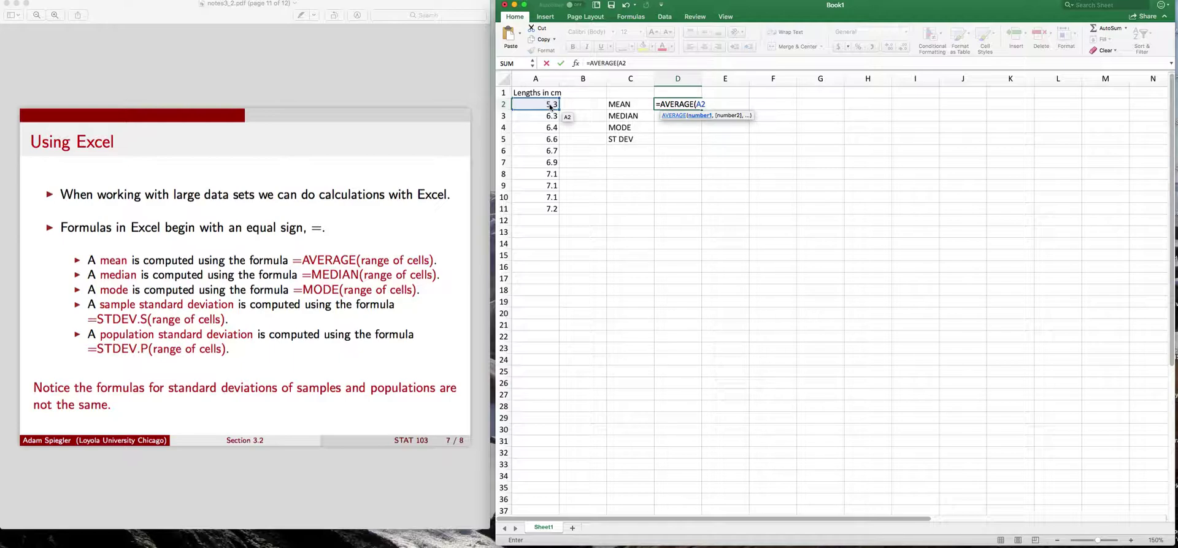
type(":")
type("A")
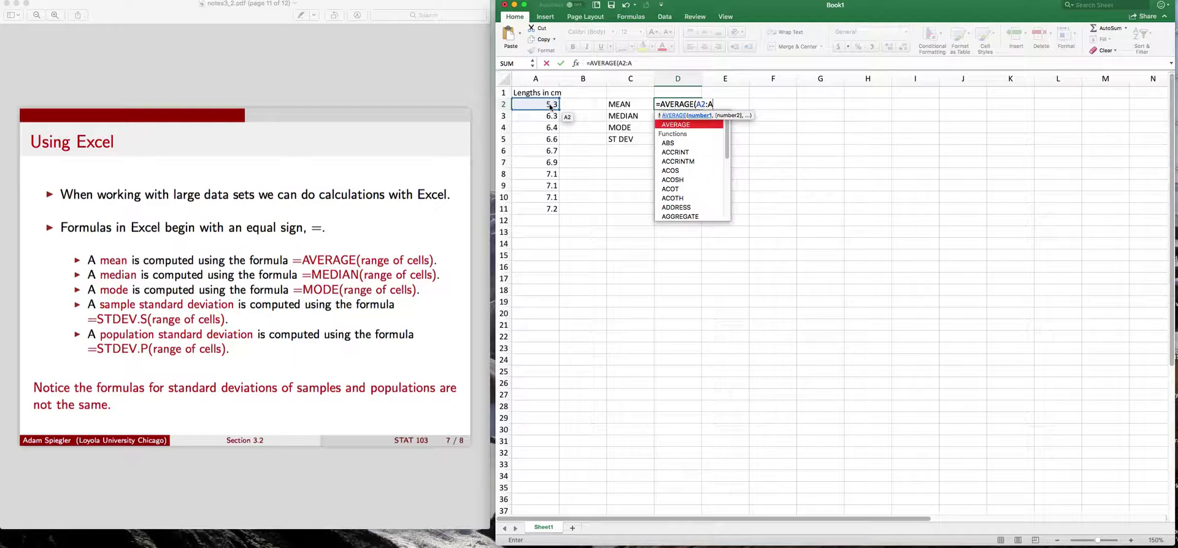
type("11")
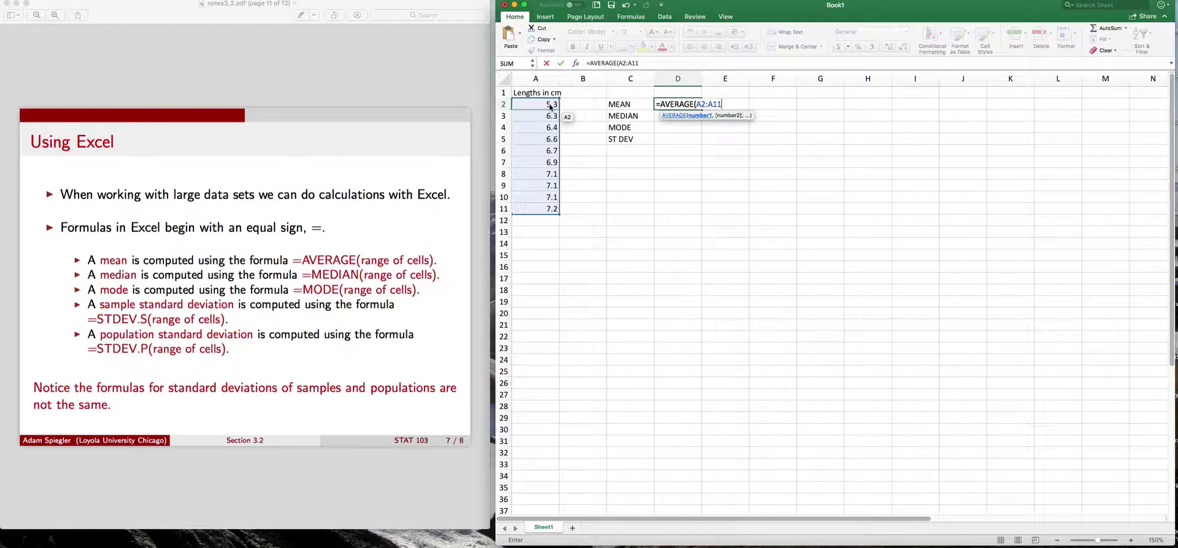
type(")")
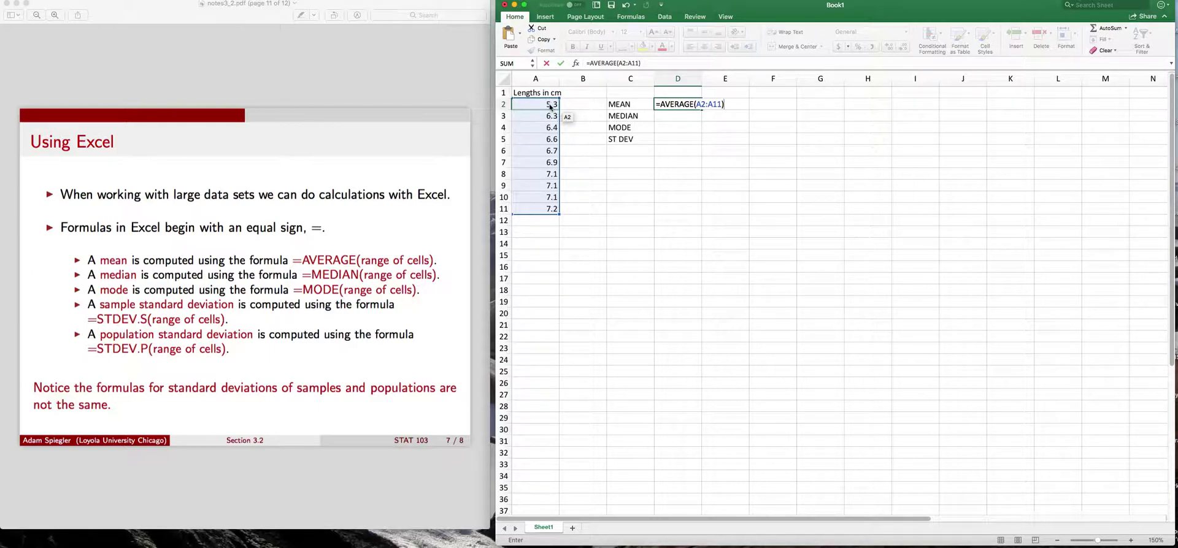
key("Return")
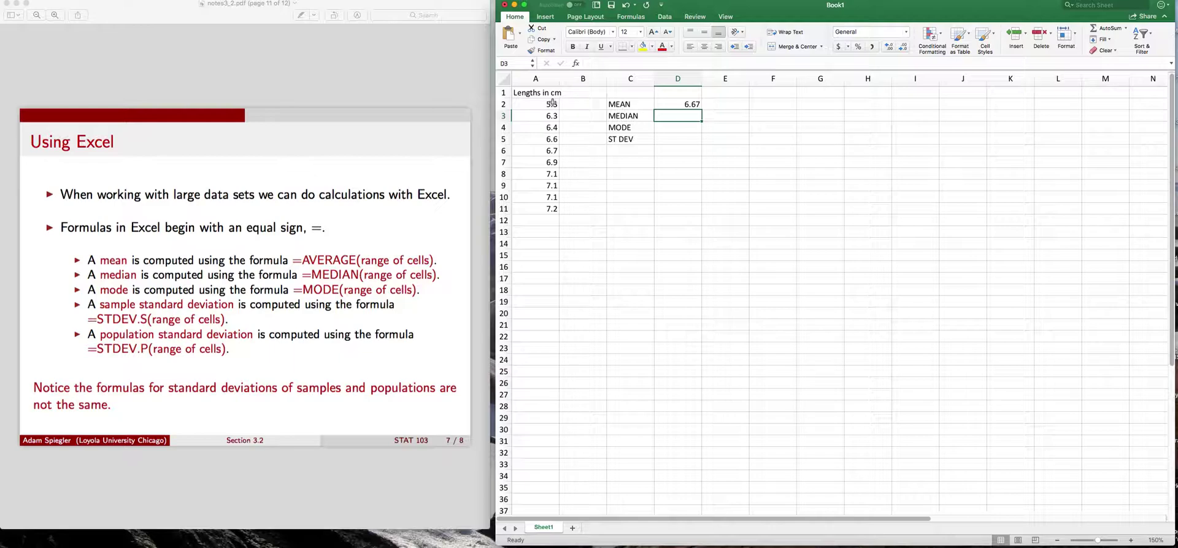
Review the formula behind the mean in cell D2 and the cell range it references.
left_click(667, 104)
double_click(668, 104)
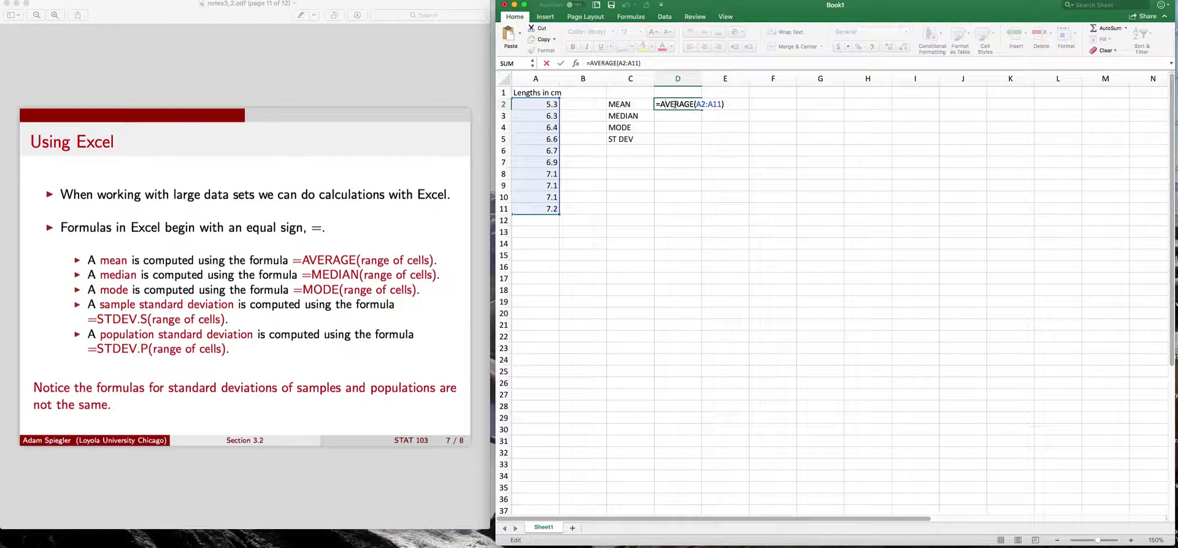
key("Return")
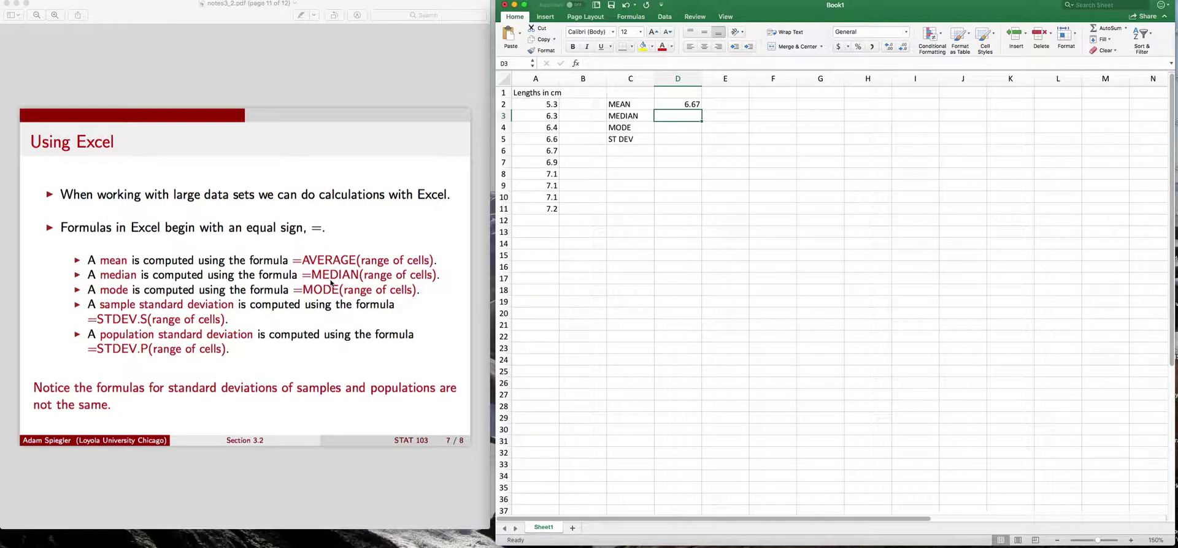
Compute the median of the lengths in cell D3 with the formula =MEDIAN(A2:A11).
type("=MEdI")
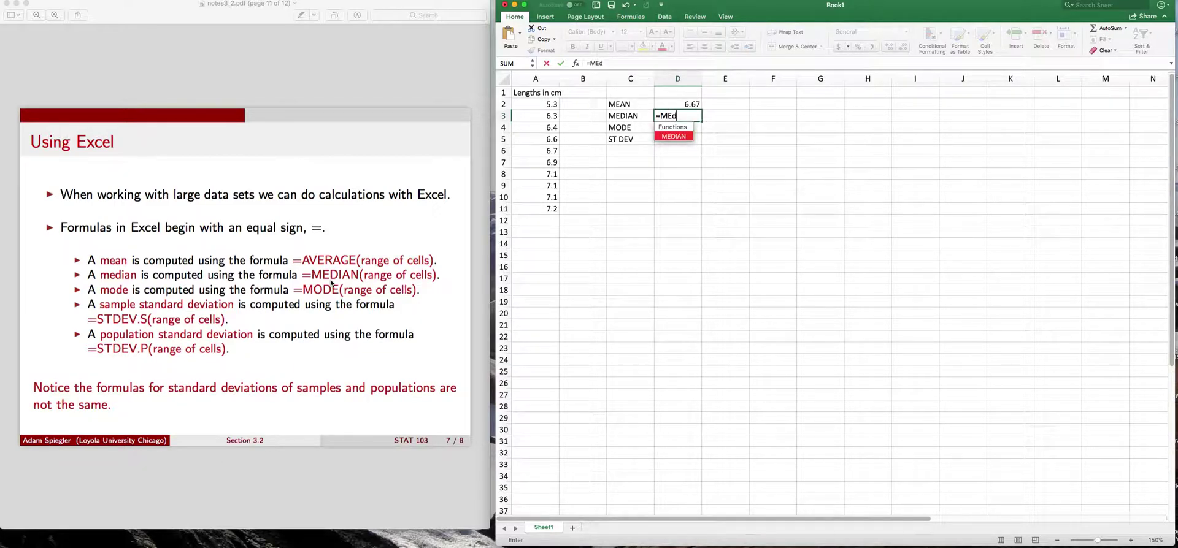
key("BackSpace")
key("BackSpace")
type("DIAN(")
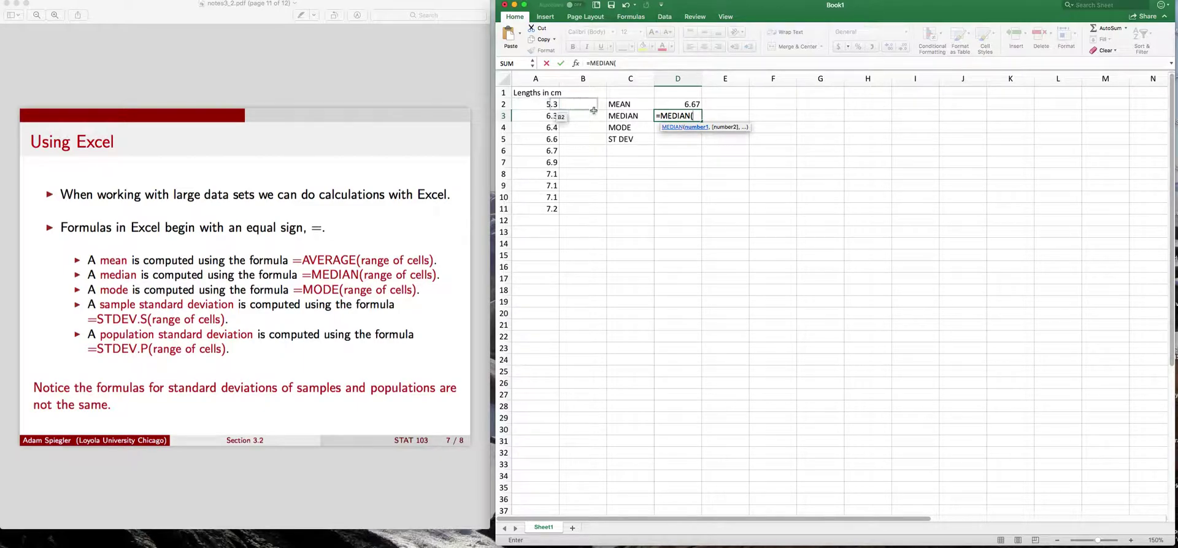
left_click(545, 104)
left_click_drag(545, 104, 543, 209)
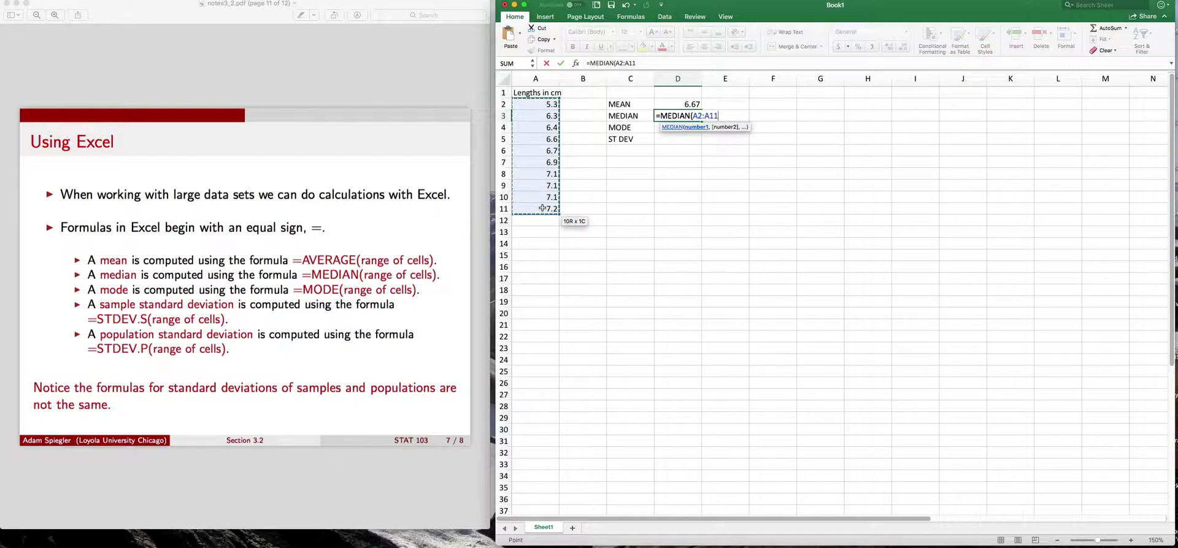
type(")")
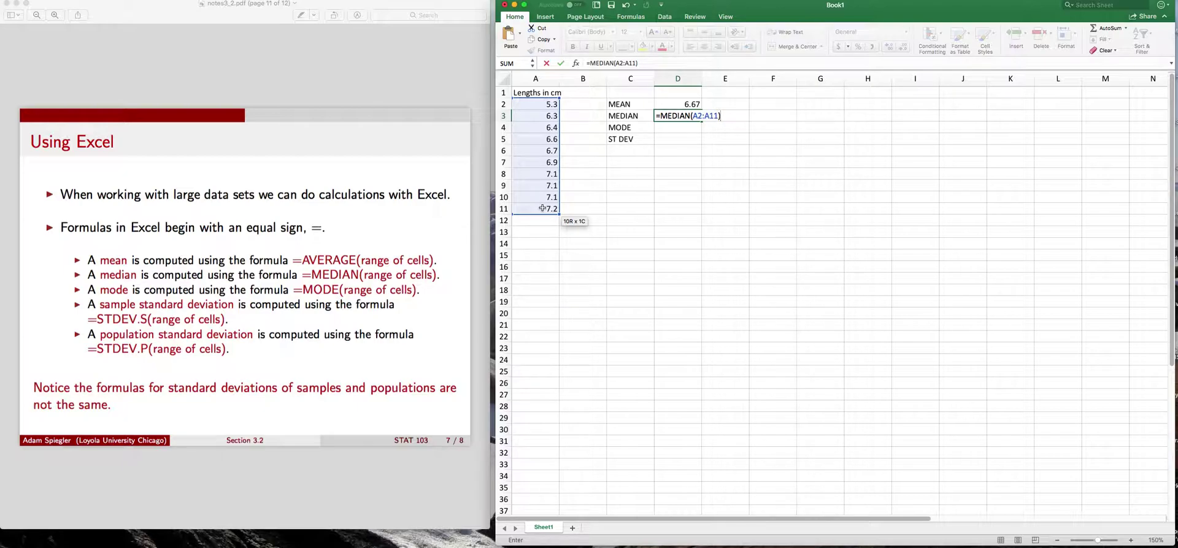
key("Return")
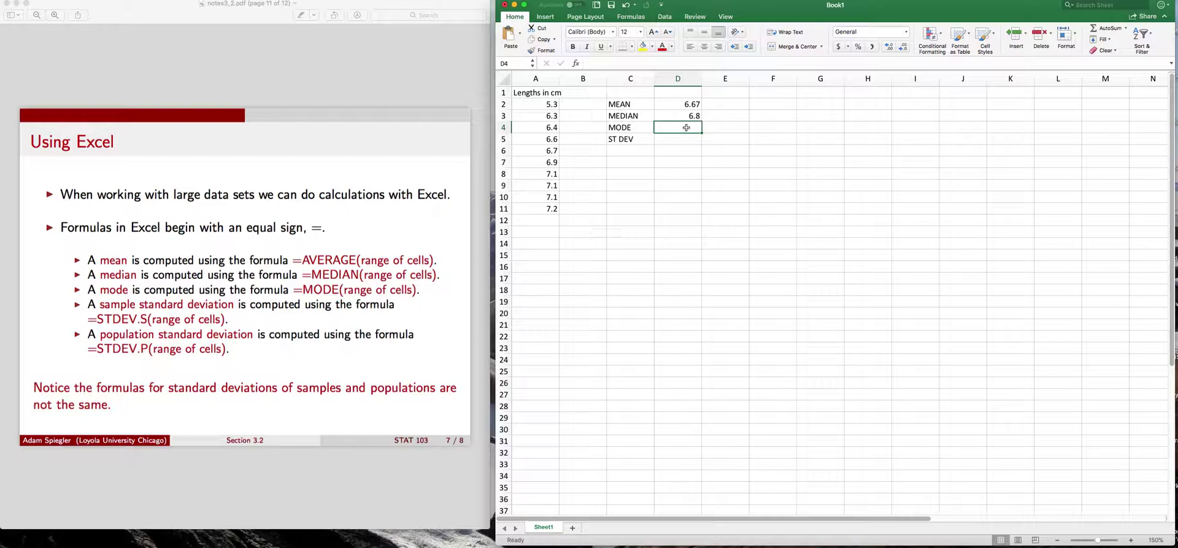
Compute the mode of the lengths in cell D4 with the formula =MODE(A2:A11).
type("=")
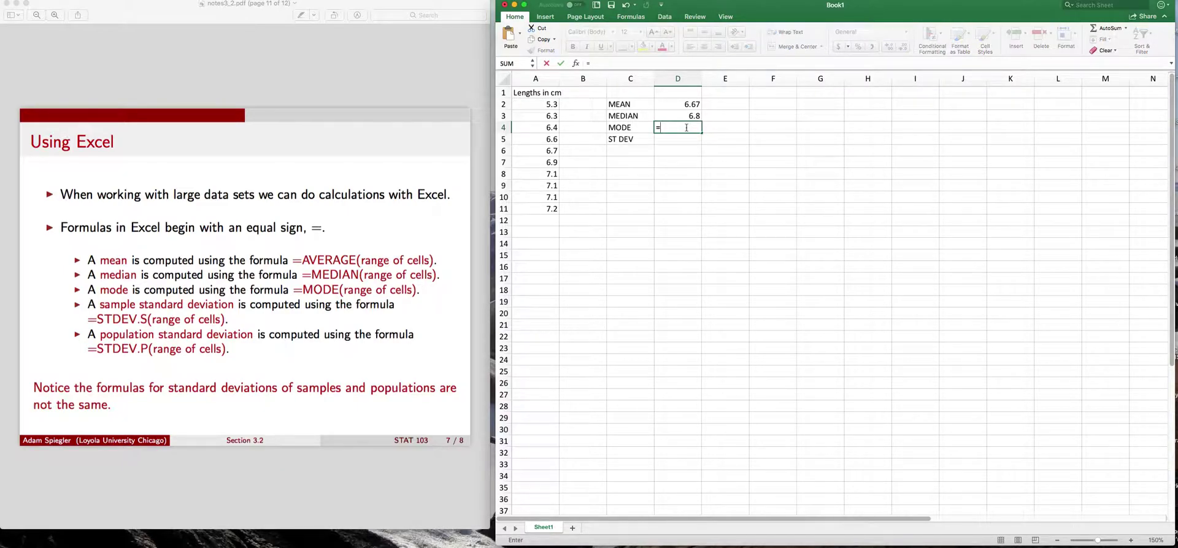
type("MODE")
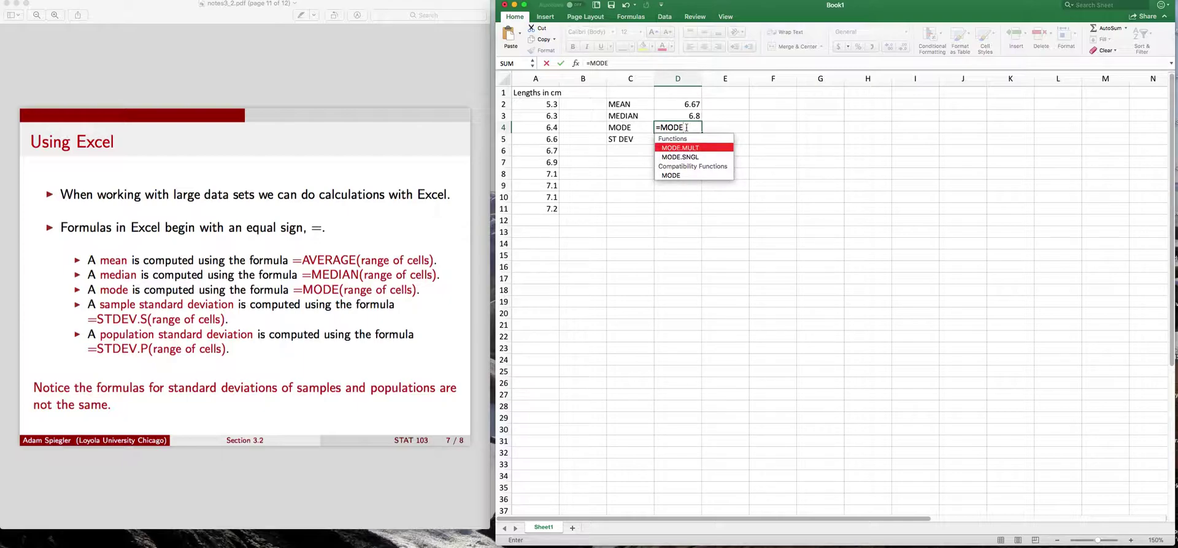
type("(")
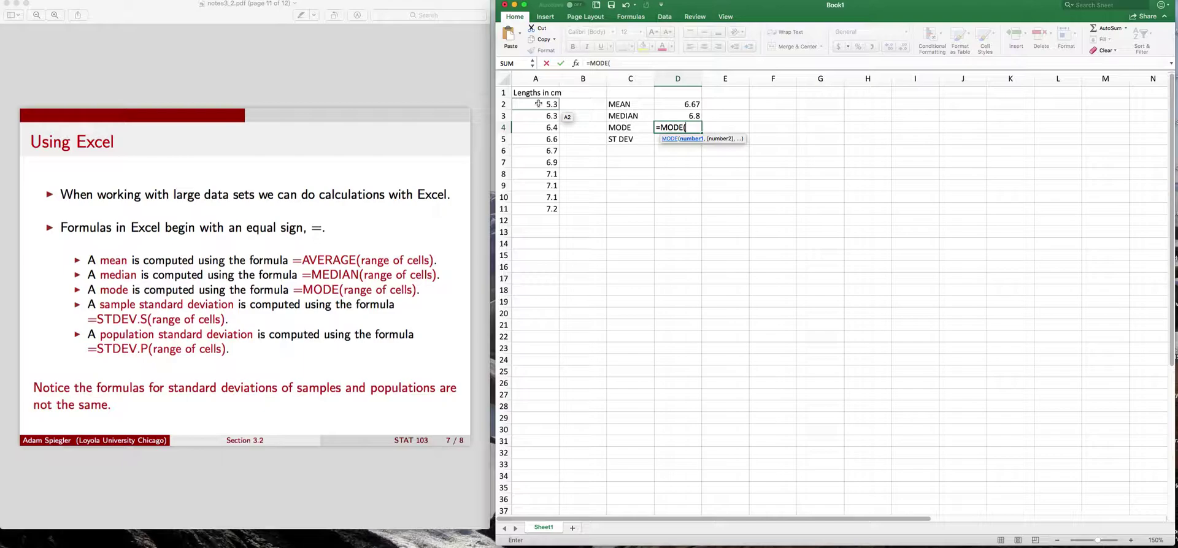
left_click_drag(538, 104, 542, 205)
type(")")
key("Return")
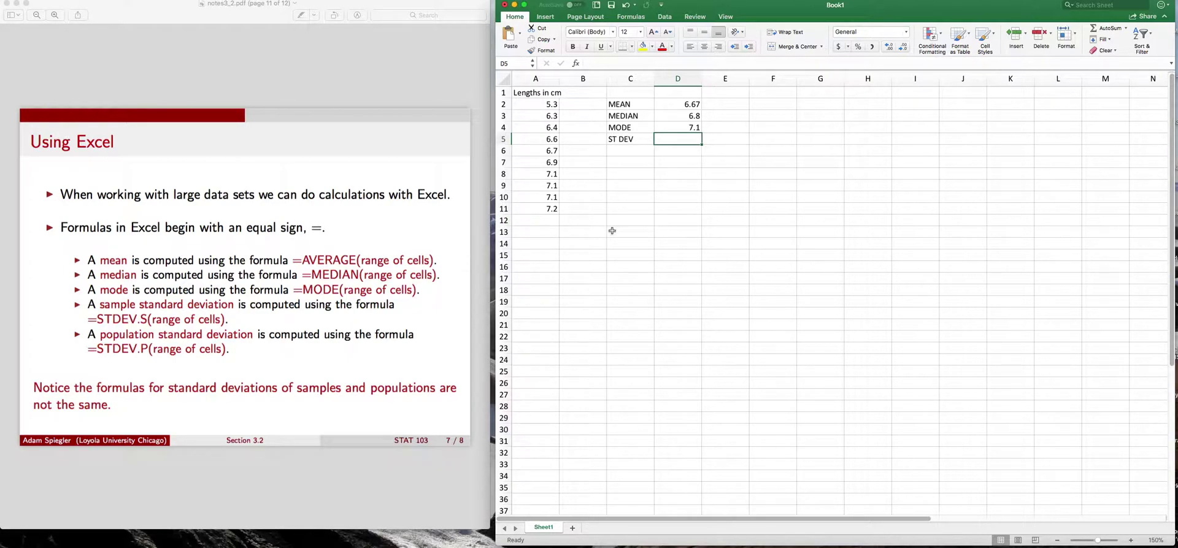
Compute the sample standard deviation of the lengths in cell D5 with the formula =STDEV.S(A2:A11).
type("=")
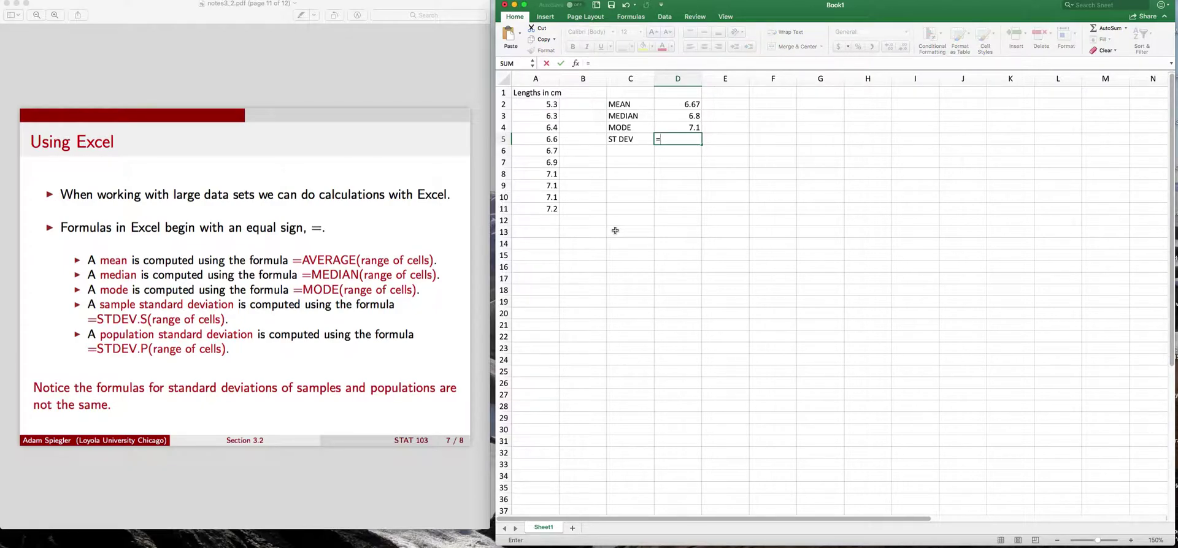
type("ST")
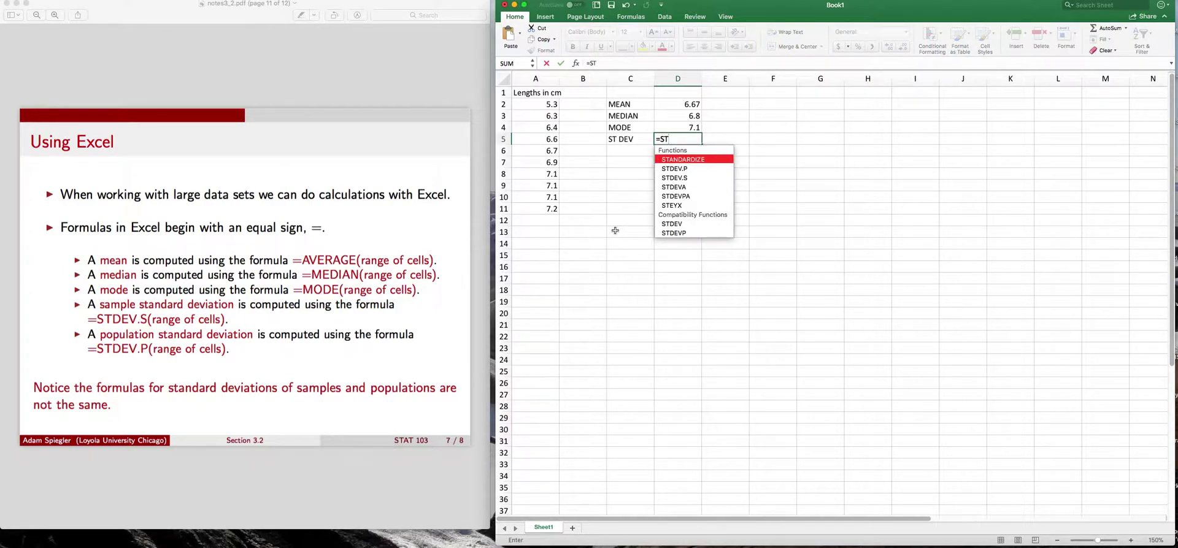
type("DEV")
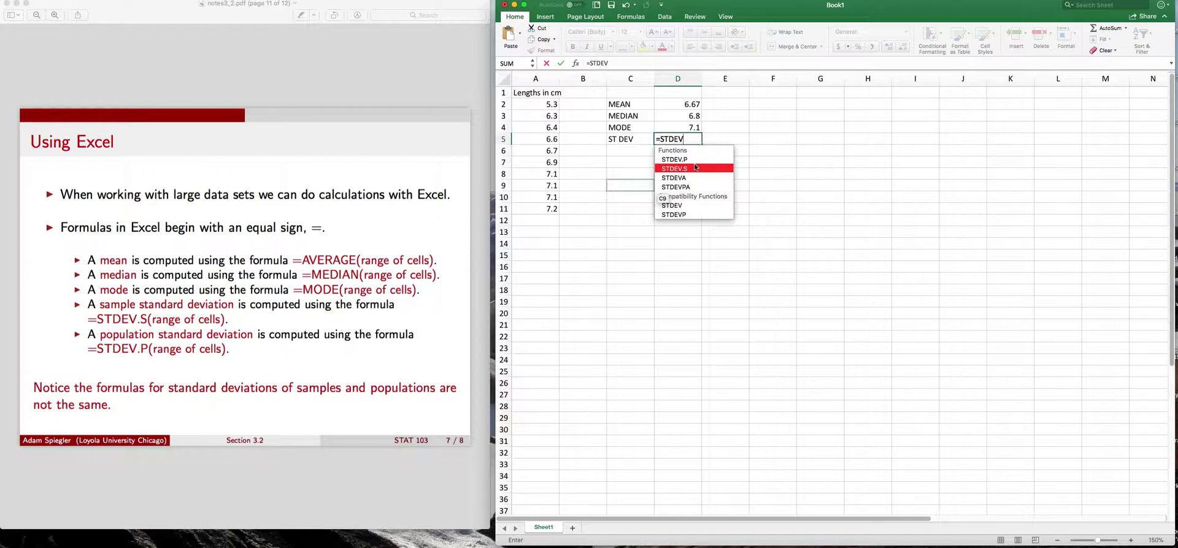
type(".S")
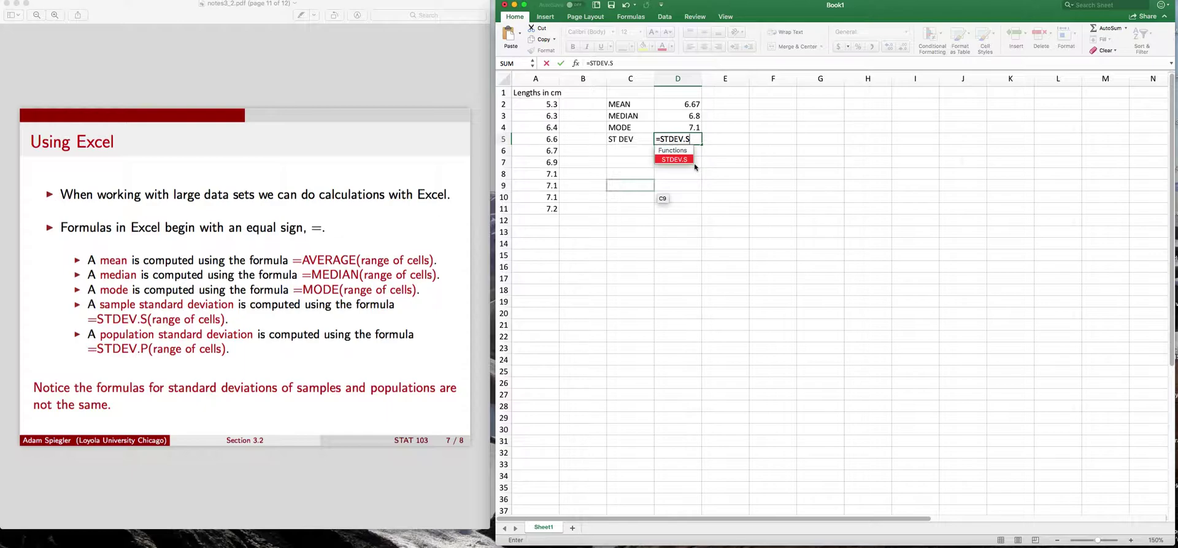
type("(")
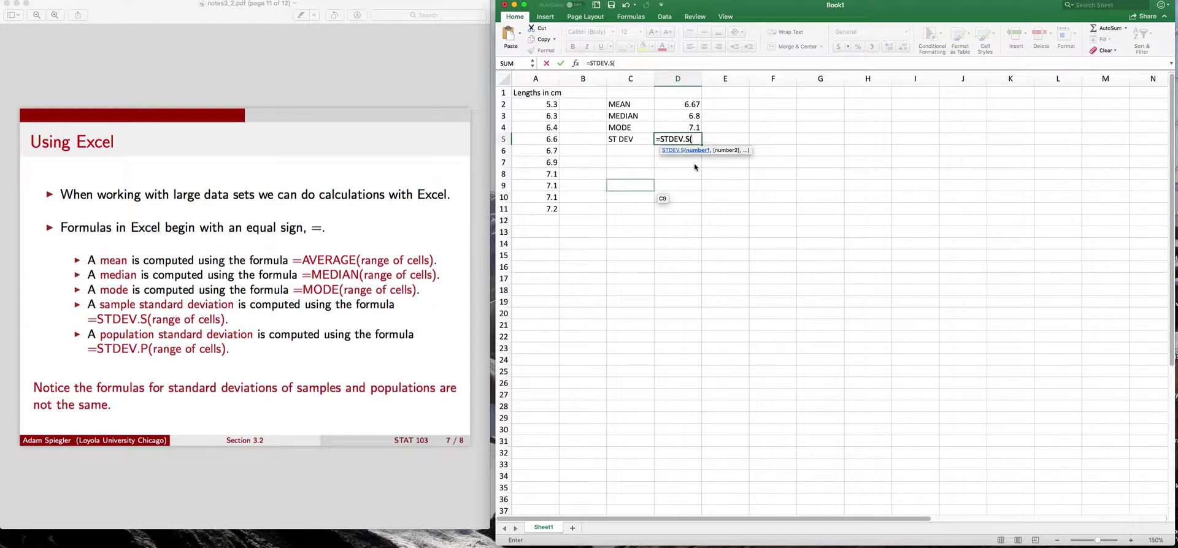
left_click(542, 104)
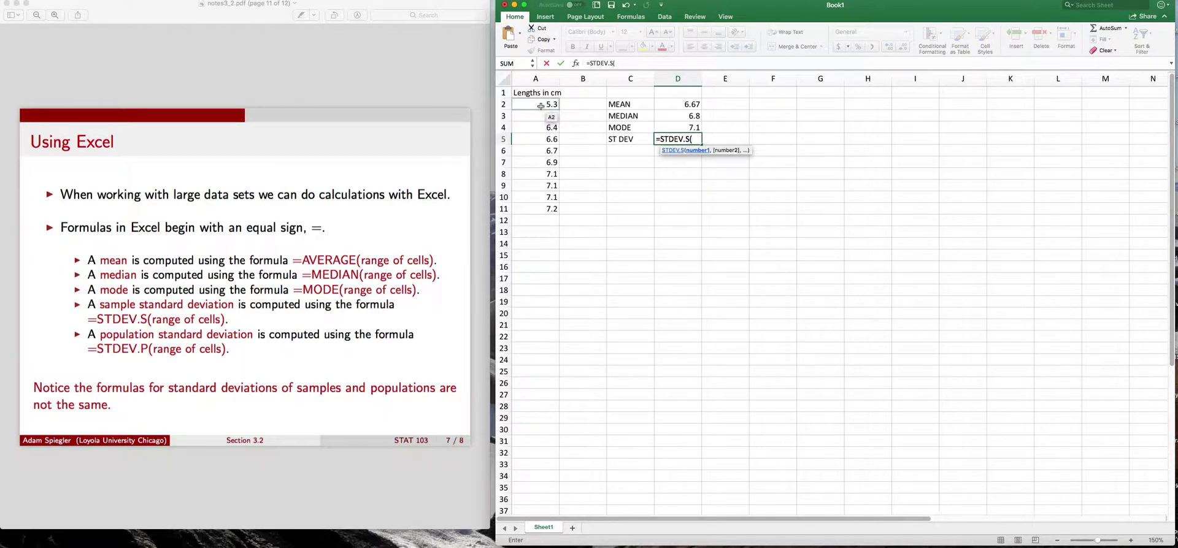
left_click_drag(541, 106, 545, 208)
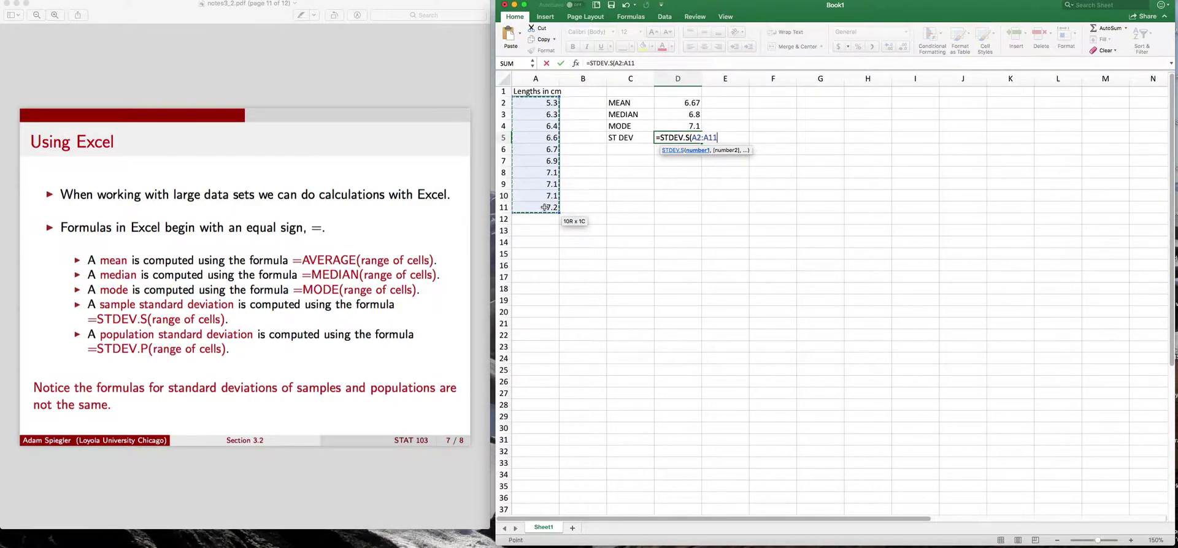
type(")")
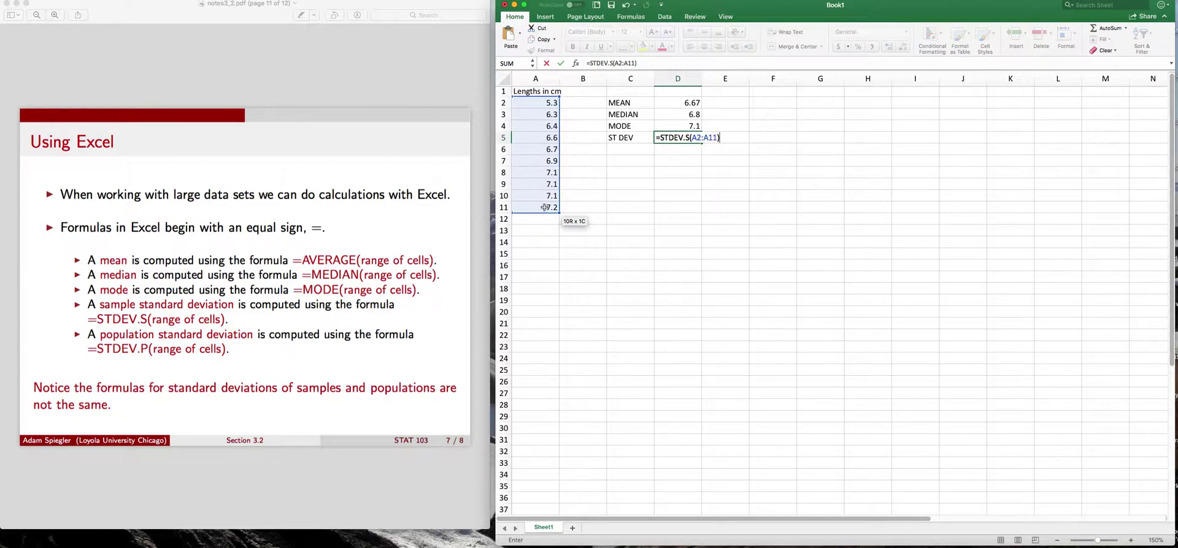
key("Return")
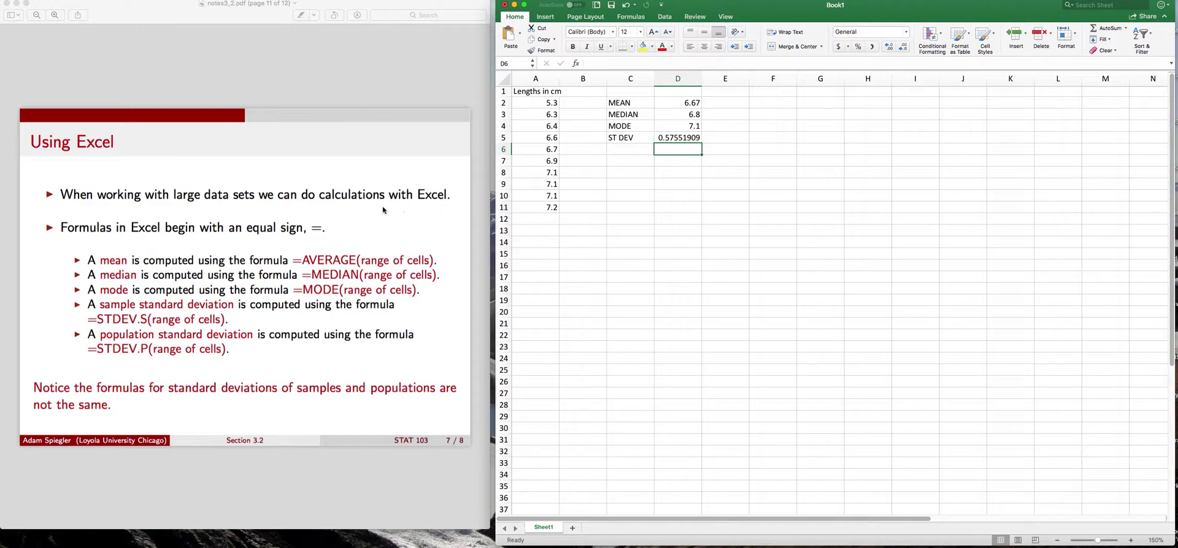
Advance the notes PDF to the slide with the standard deviation exercises.
scroll(383, 211, "down", 3)
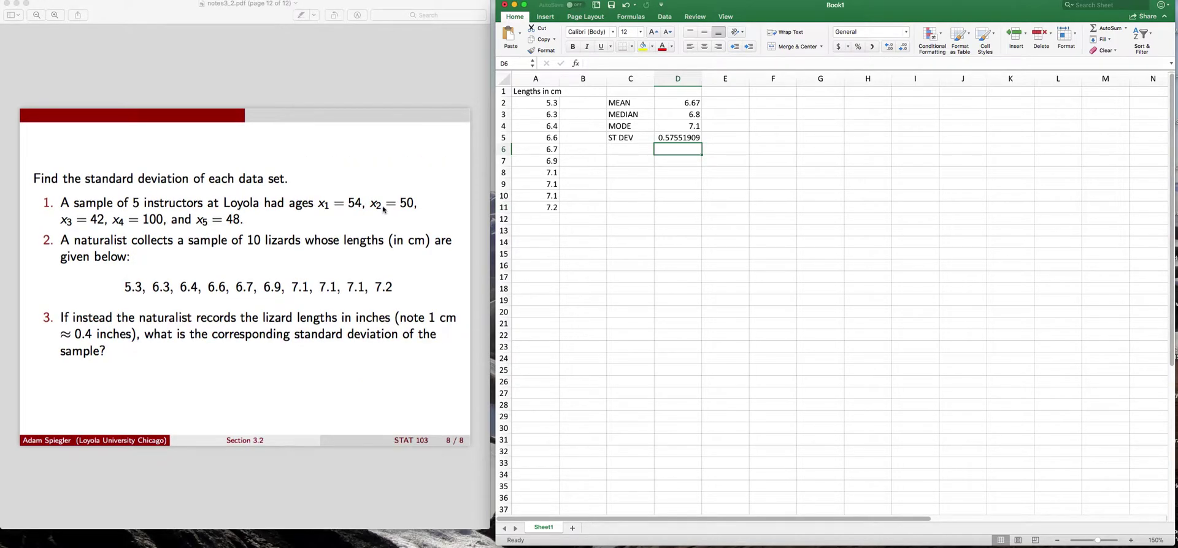